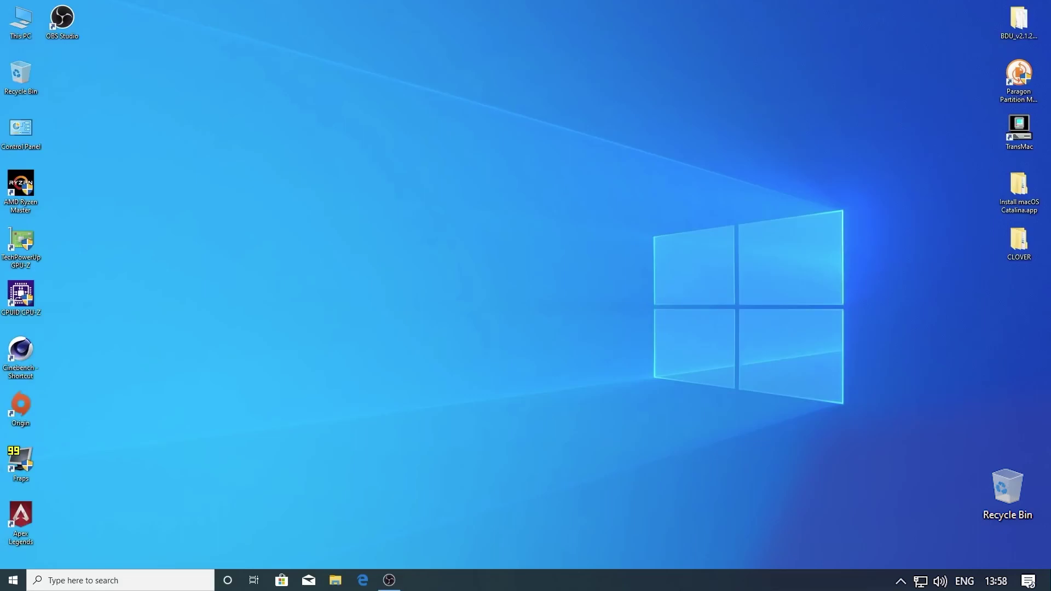
# Open Command Prompt, start DiskPart and list the computer's disks
pyautogui.click(119, 585)
pyautogui.write('cmd')
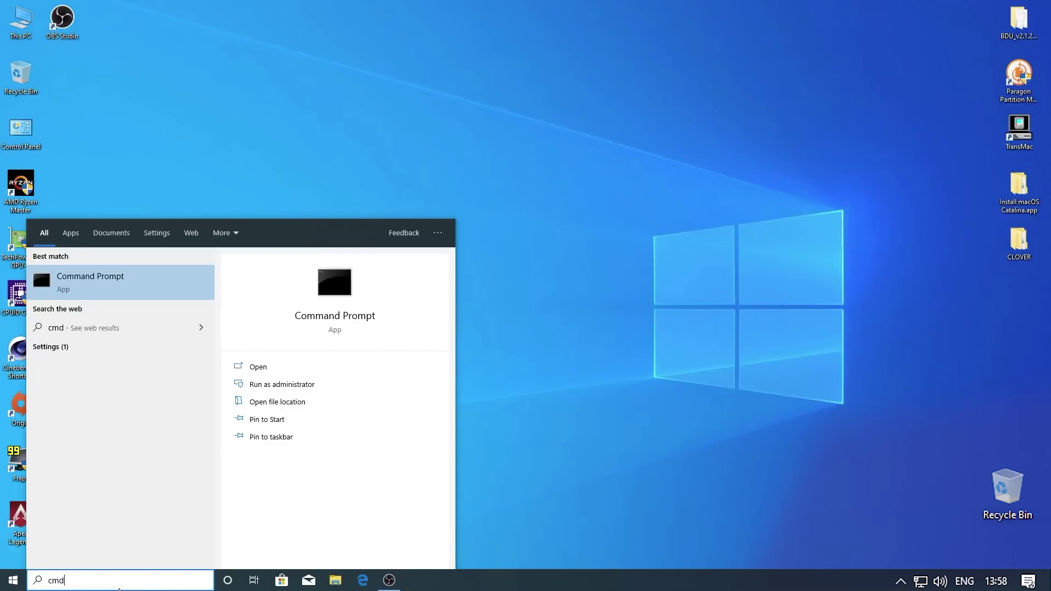
pyautogui.press('Return')
pyautogui.write('diskpart')
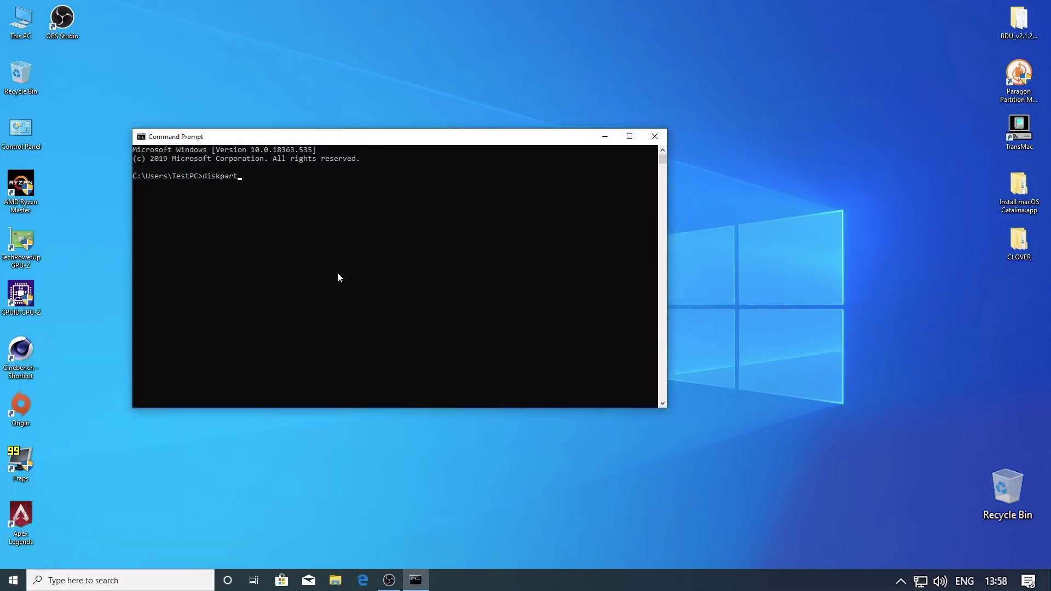
pyautogui.press('Return')
pyautogui.write('list')
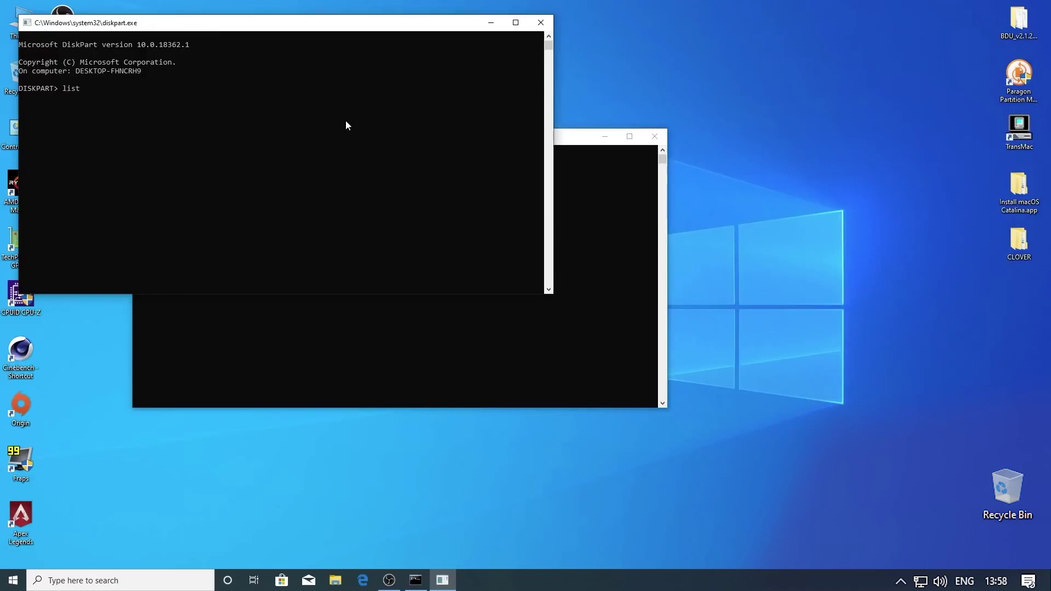
pyautogui.write(' disk')
pyautogui.press('Return')
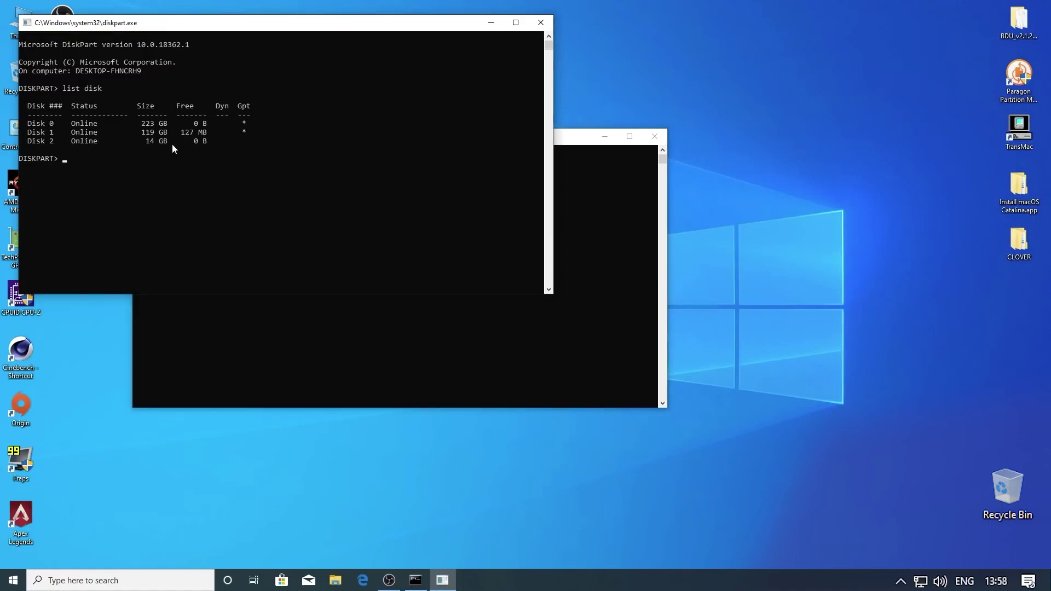
# Select disk 2, clean it, create a primary partition, quick-format it NTFS, and exit DiskPart
pyautogui.write('select disk 2')
pyautogui.press('Return')
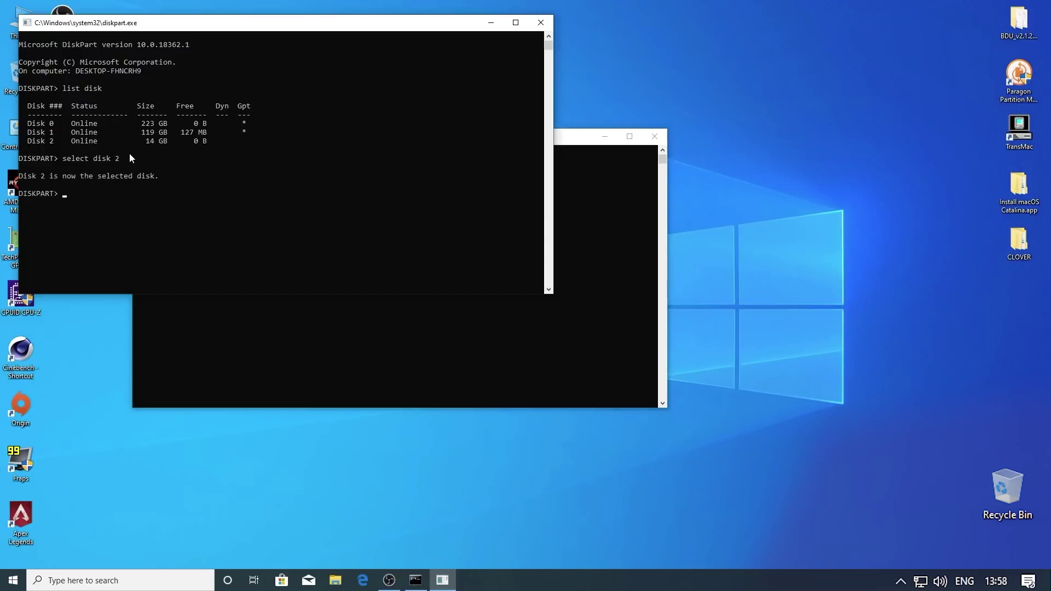
pyautogui.write('clean')
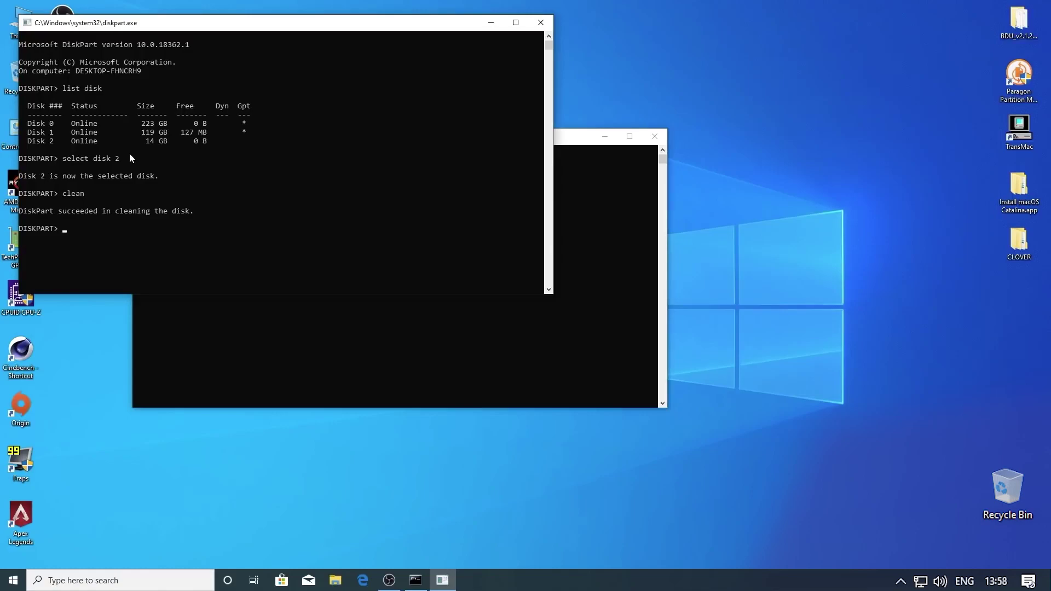
pyautogui.write('create partition primary')
pyautogui.press('Return')
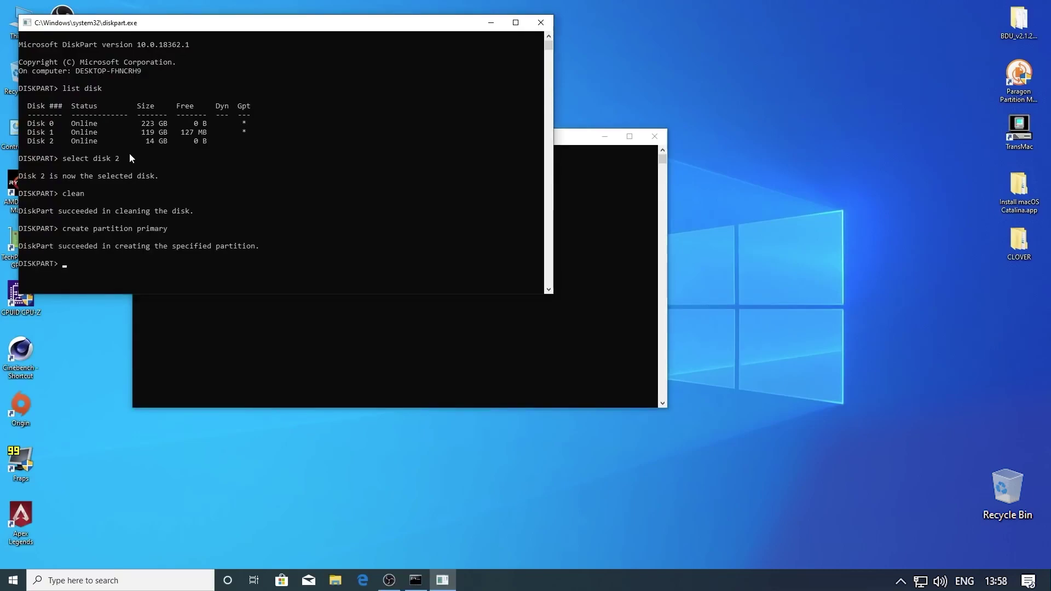
pyautogui.write('format fs=ntfs quick')
pyautogui.press('Return')
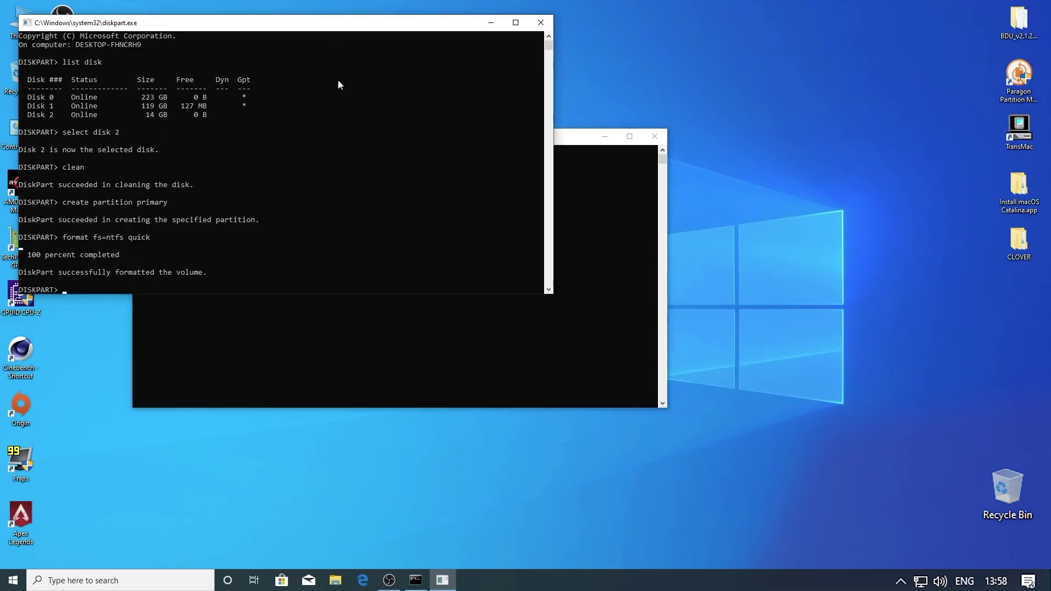
pyautogui.click(541, 27)
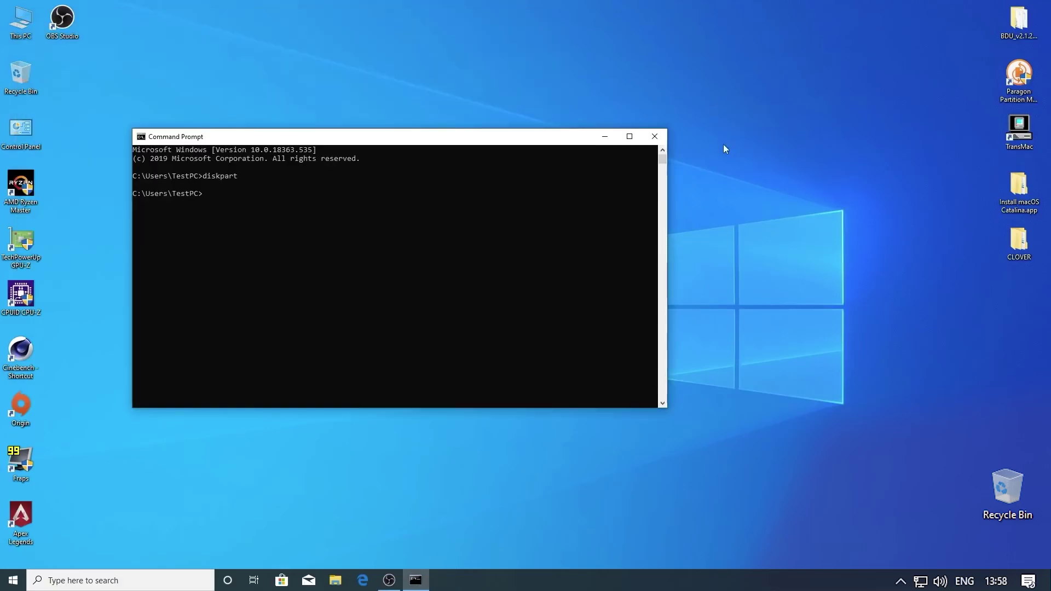
# Close Command Prompt and launch BDUtility from the desktop BDU folder
pyautogui.click(655, 137)
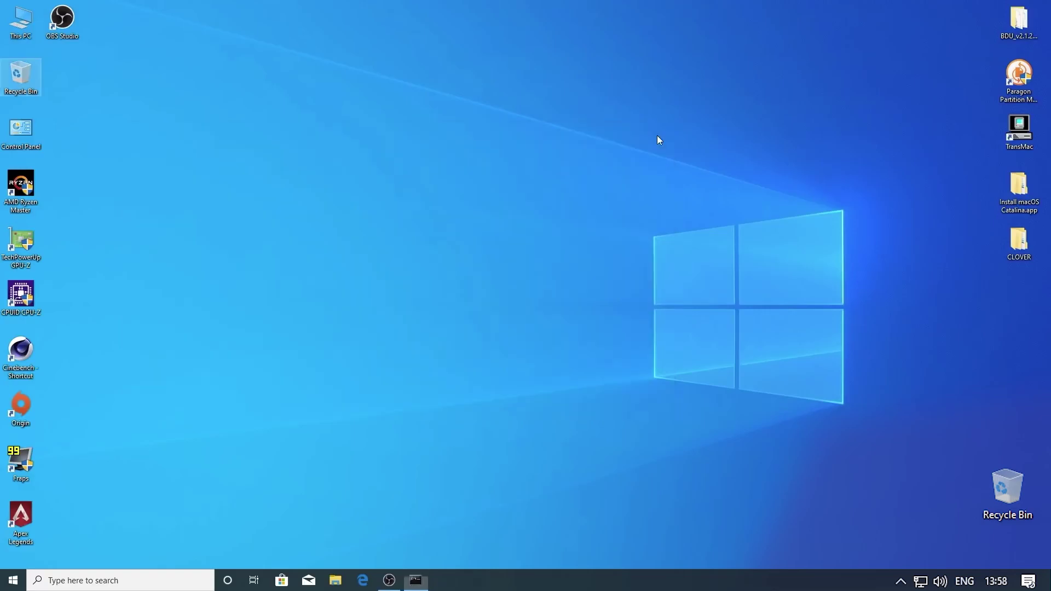
pyautogui.doubleClick(1022, 21)
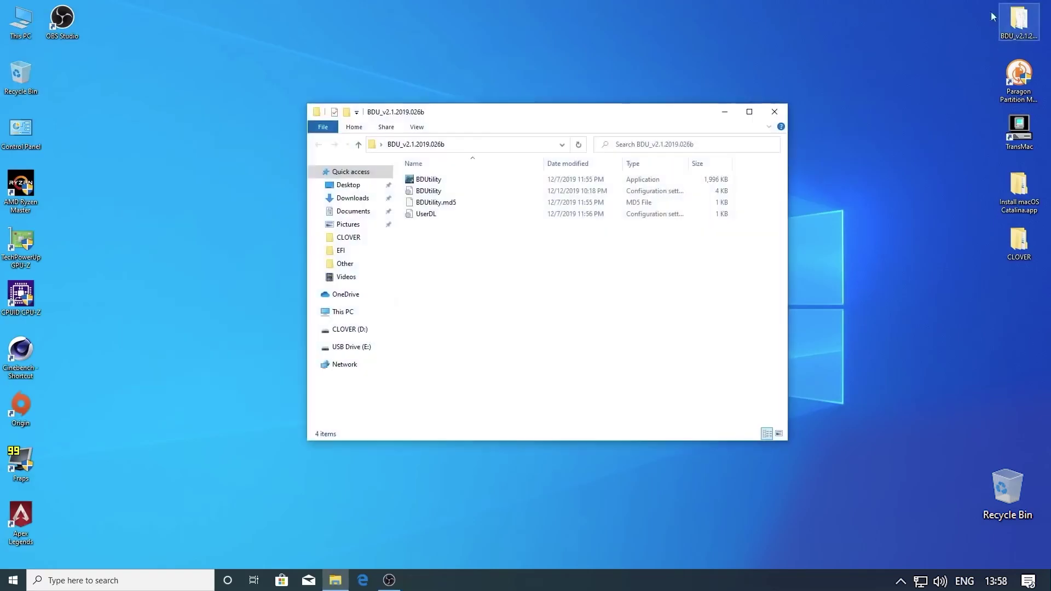
pyautogui.click(441, 183)
pyautogui.doubleClick(441, 183)
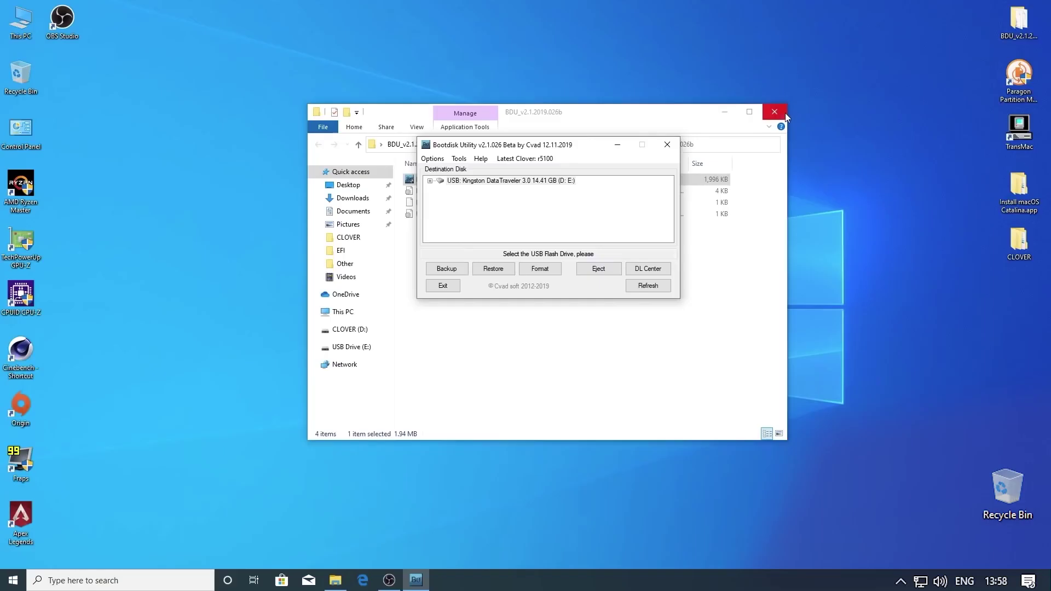
pyautogui.click(785, 113)
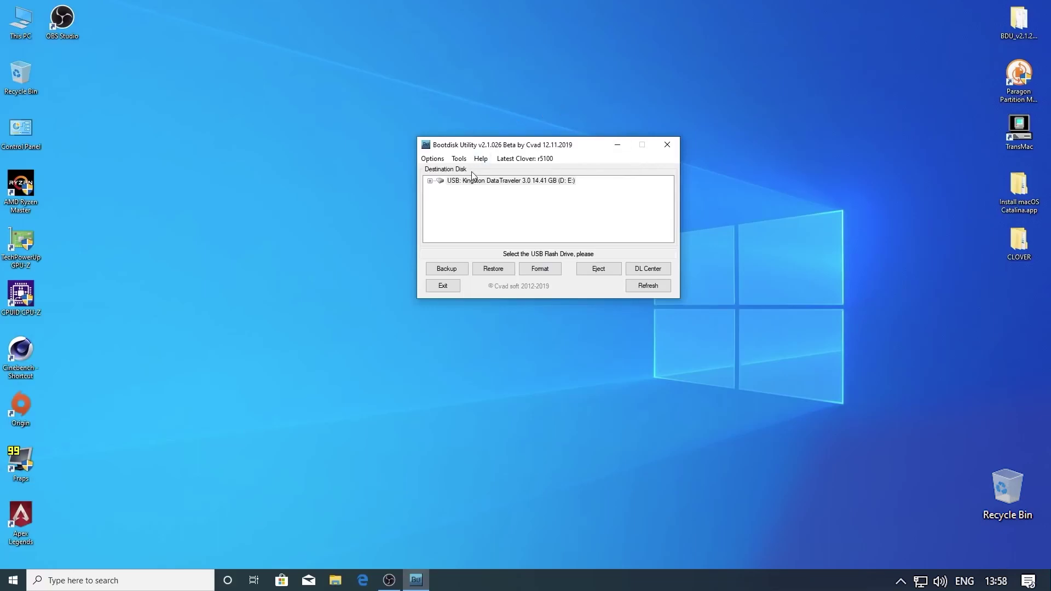
# Check for the latest Clover (r5100) in Configuration, then select the Kingston USB drive
pyautogui.click(442, 160)
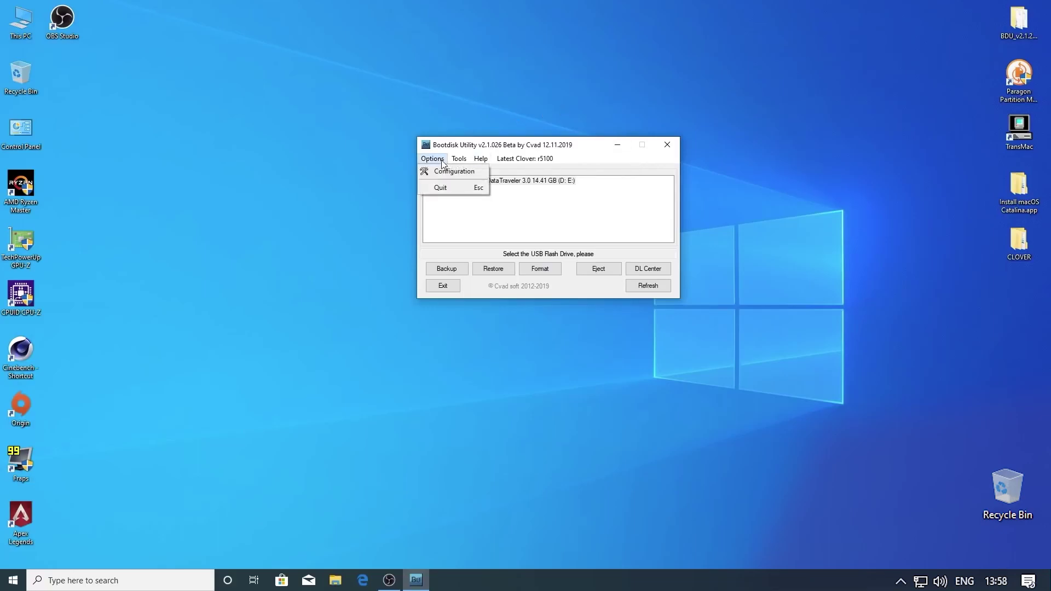
pyautogui.click(445, 172)
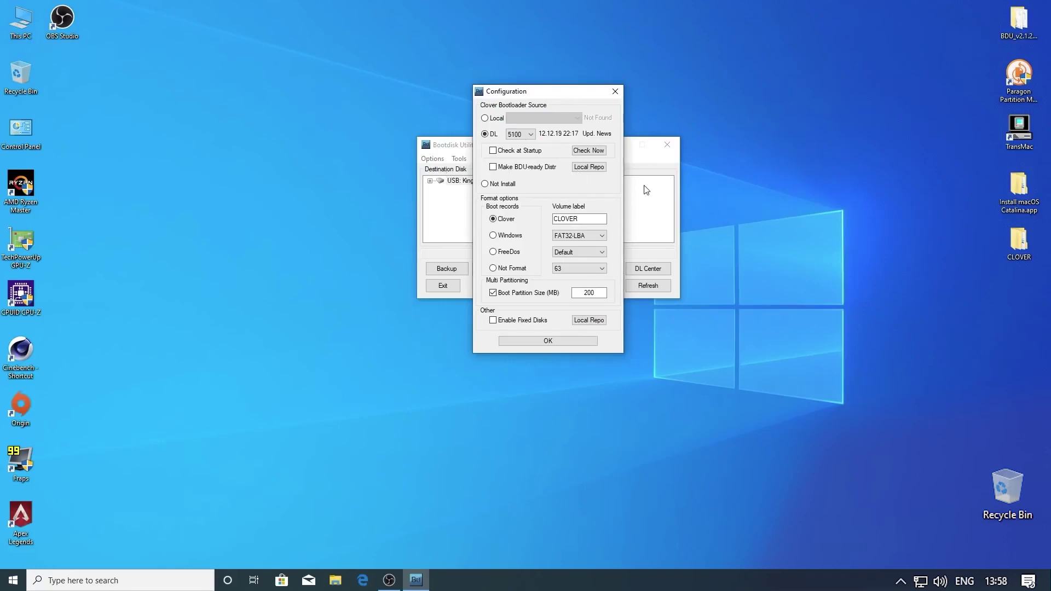
pyautogui.click(589, 152)
pyautogui.click(570, 341)
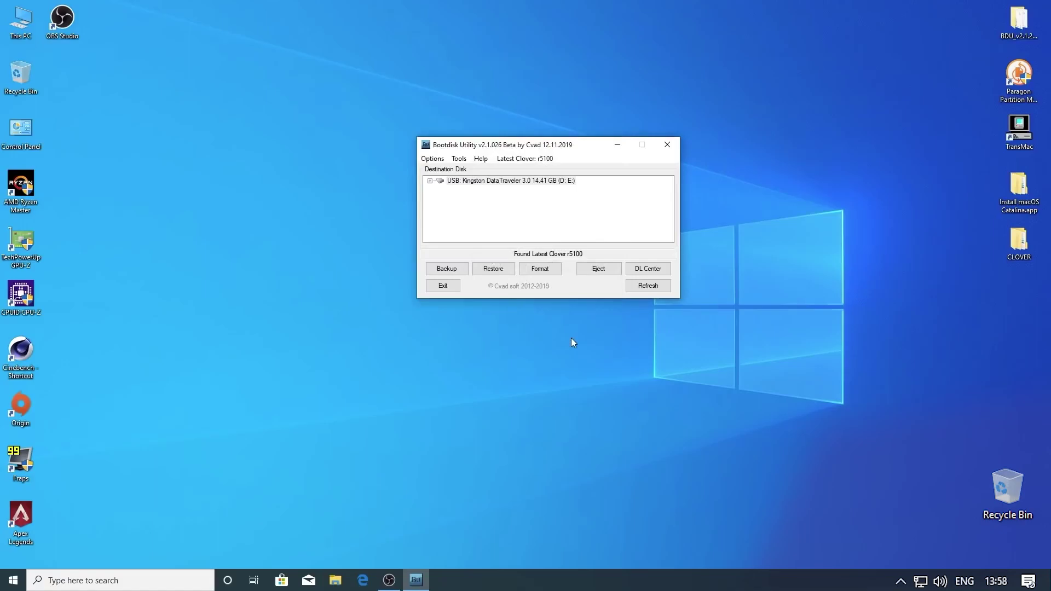
pyautogui.click(489, 181)
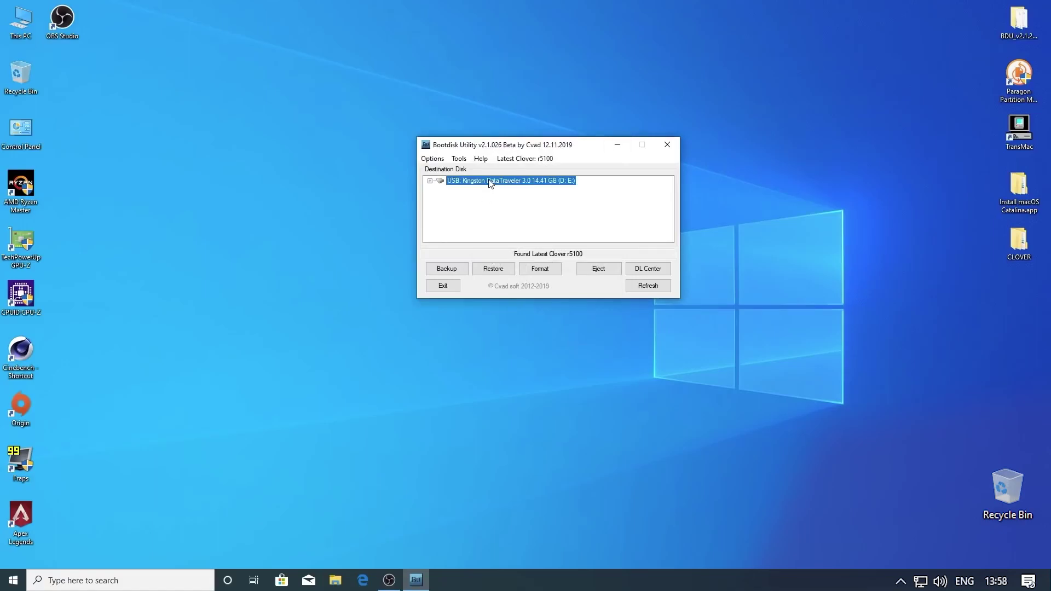
# Format the Kingston USB drive with Clover r5100, confirming the erase warning
pyautogui.click(548, 276)
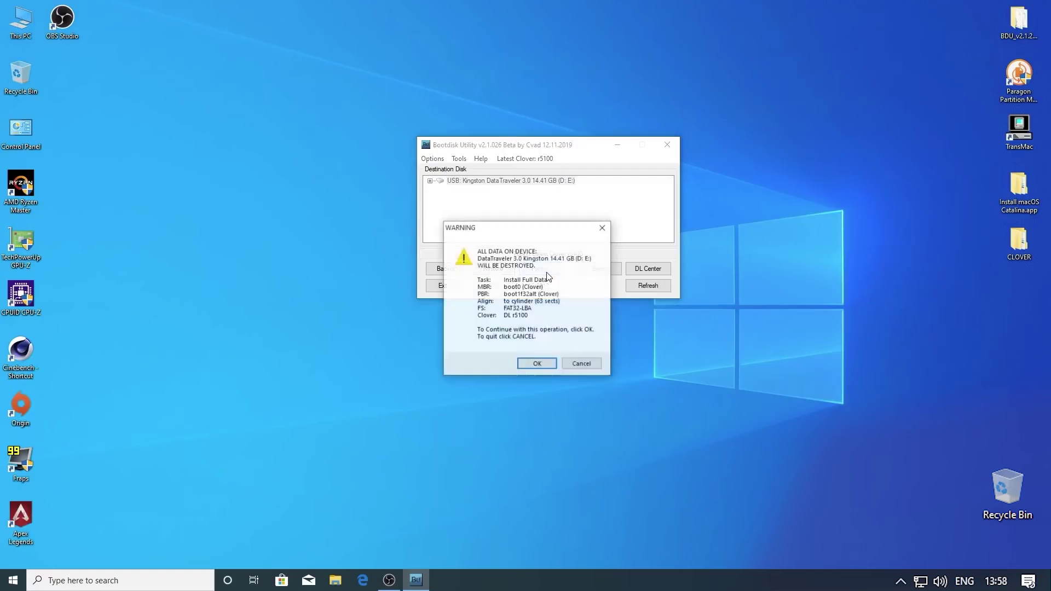
pyautogui.click(537, 364)
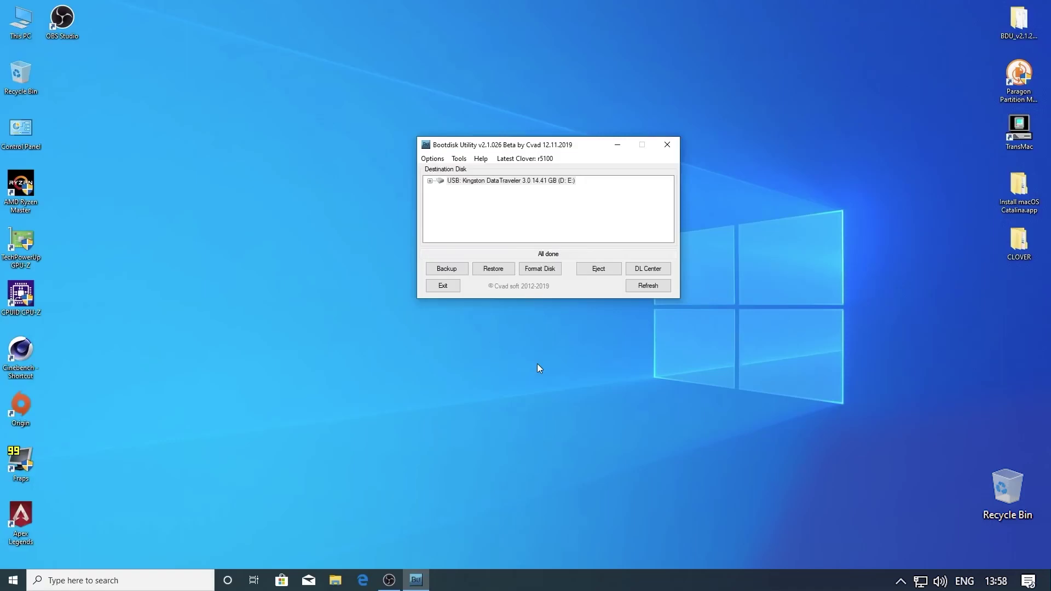
# Extract the HFS partition from Catalina's BaseSystem.dmg into SharedSupport and dismiss the confirmation
pyautogui.click(460, 160)
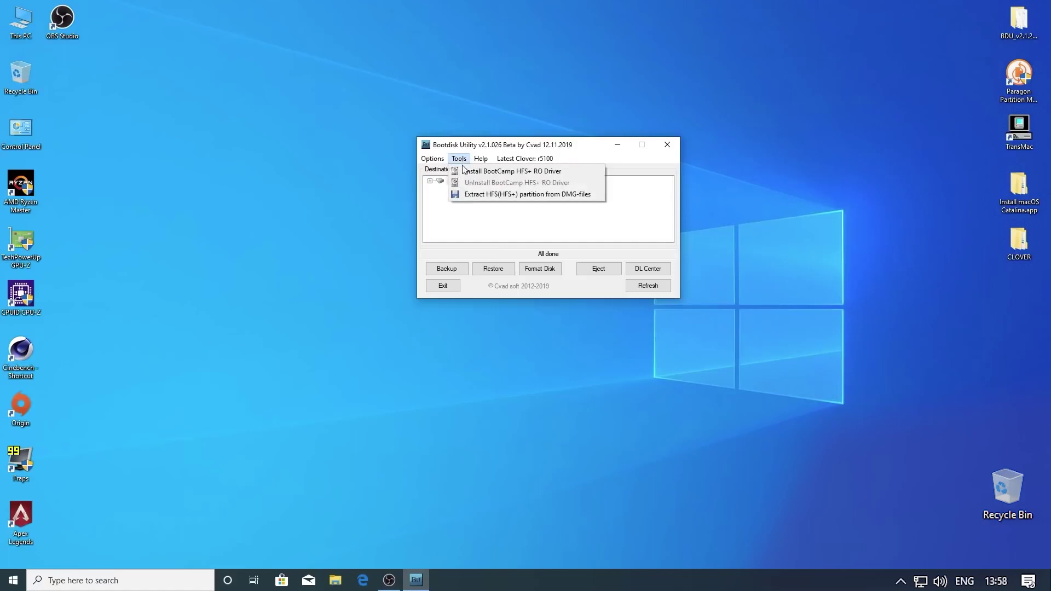
pyautogui.click(476, 194)
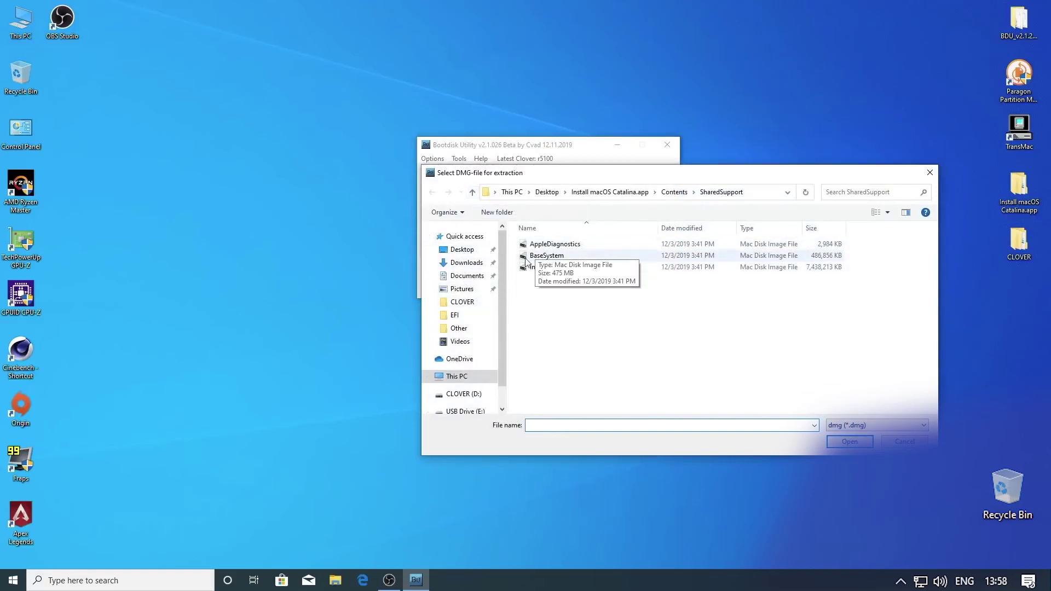
pyautogui.click(547, 257)
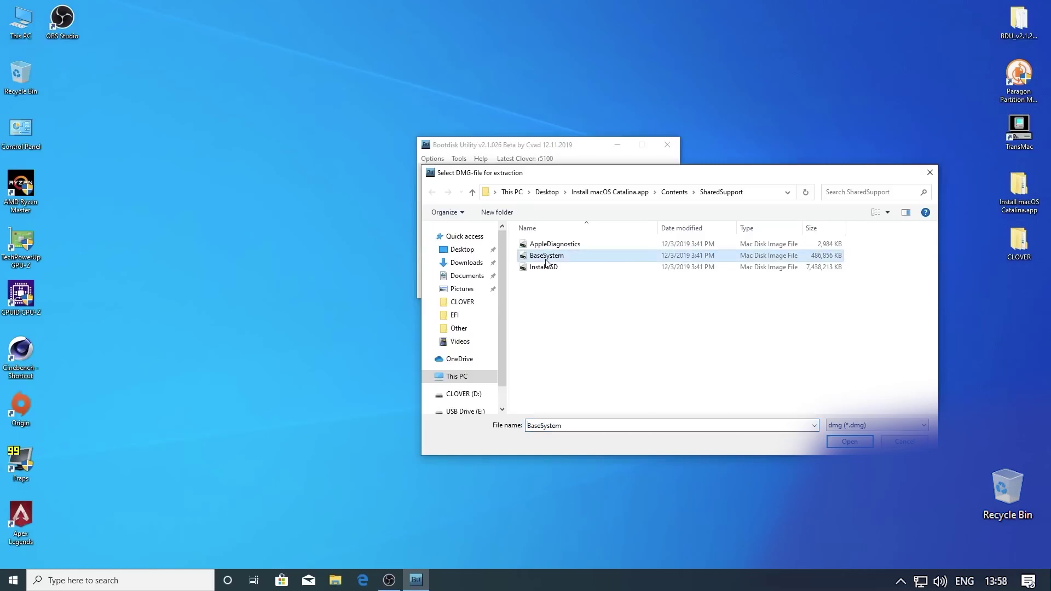
pyautogui.click(861, 442)
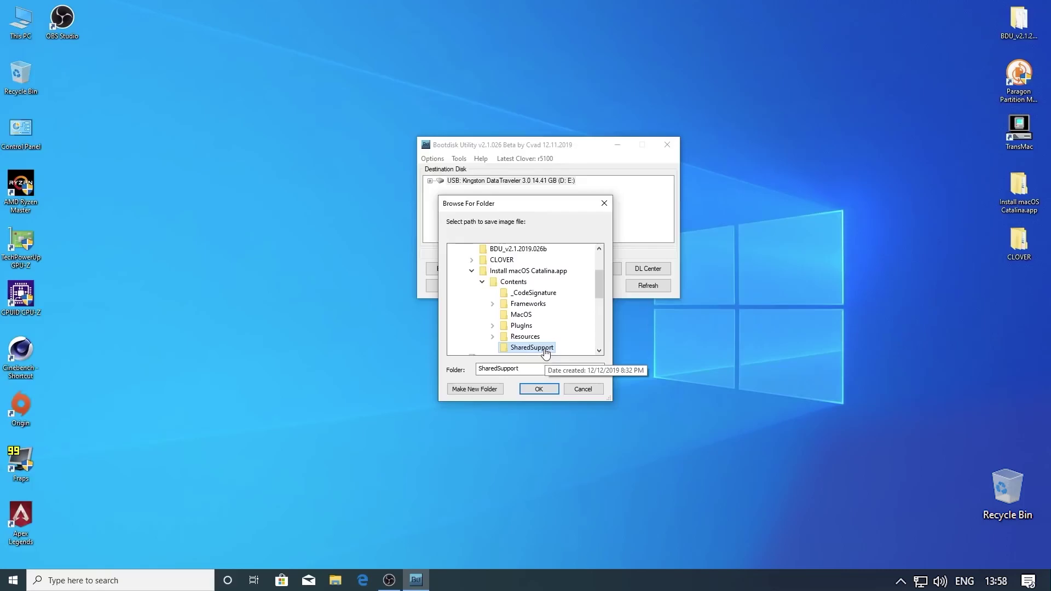
pyautogui.click(538, 390)
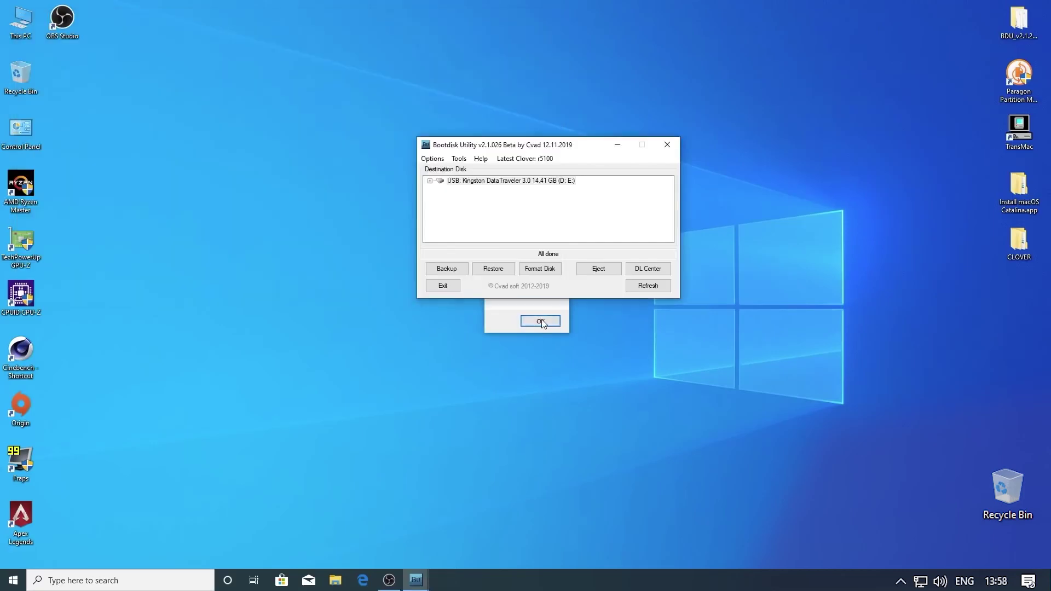
pyautogui.click(519, 328)
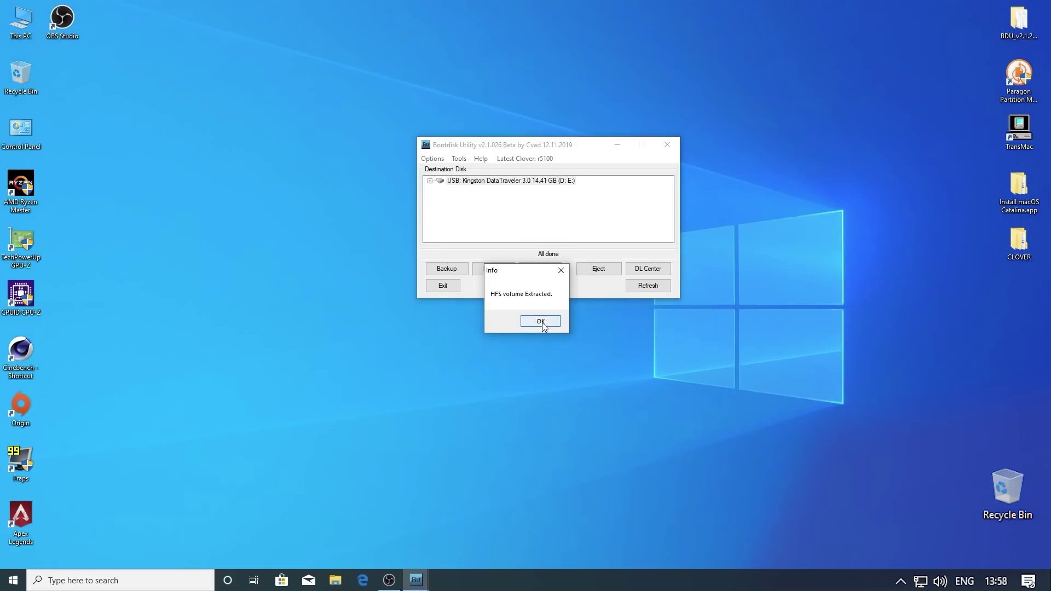
pyautogui.click(540, 322)
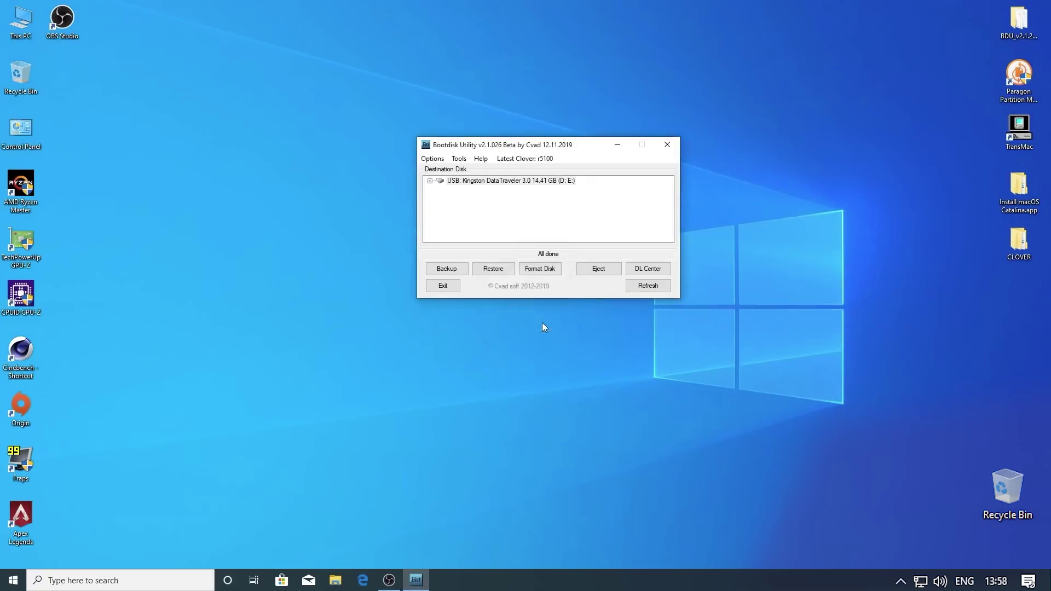
# Restore the 4.hfs image onto Part2 of the Kingston USB drive
pyautogui.click(430, 181)
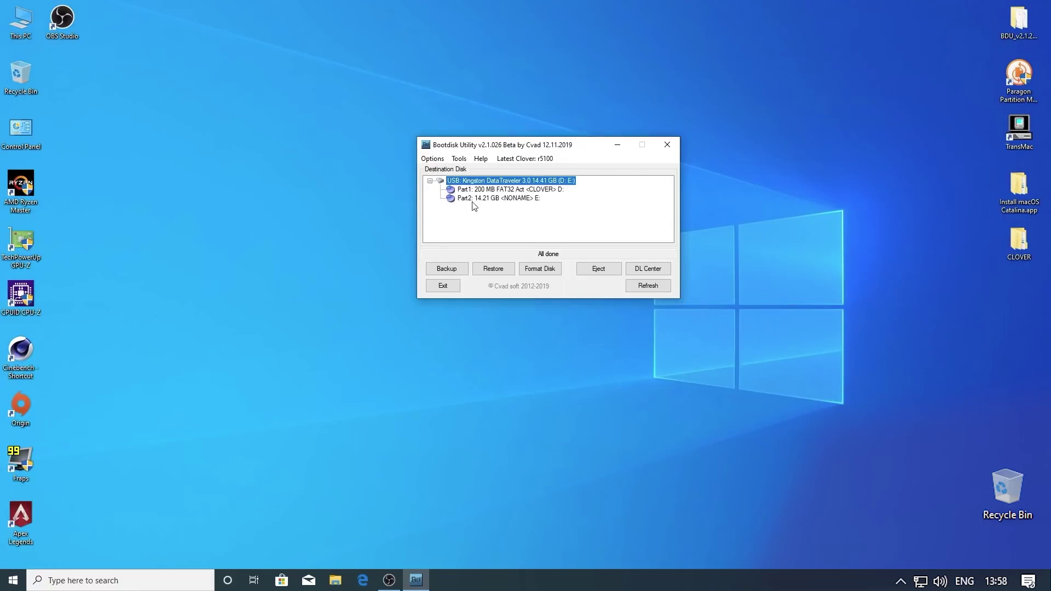
pyautogui.click(518, 199)
pyautogui.click(494, 269)
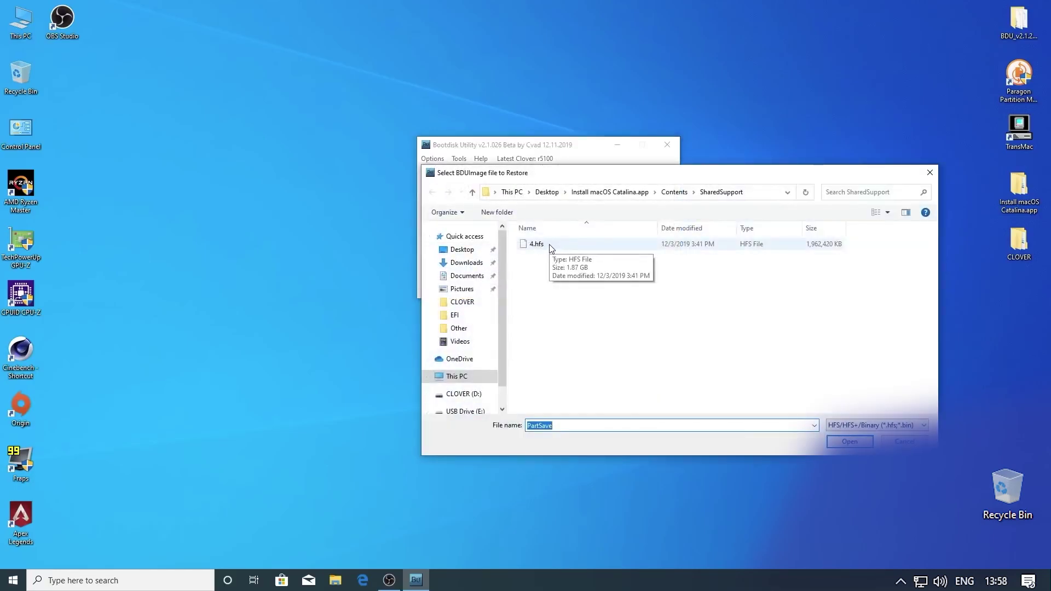
pyautogui.click(551, 248)
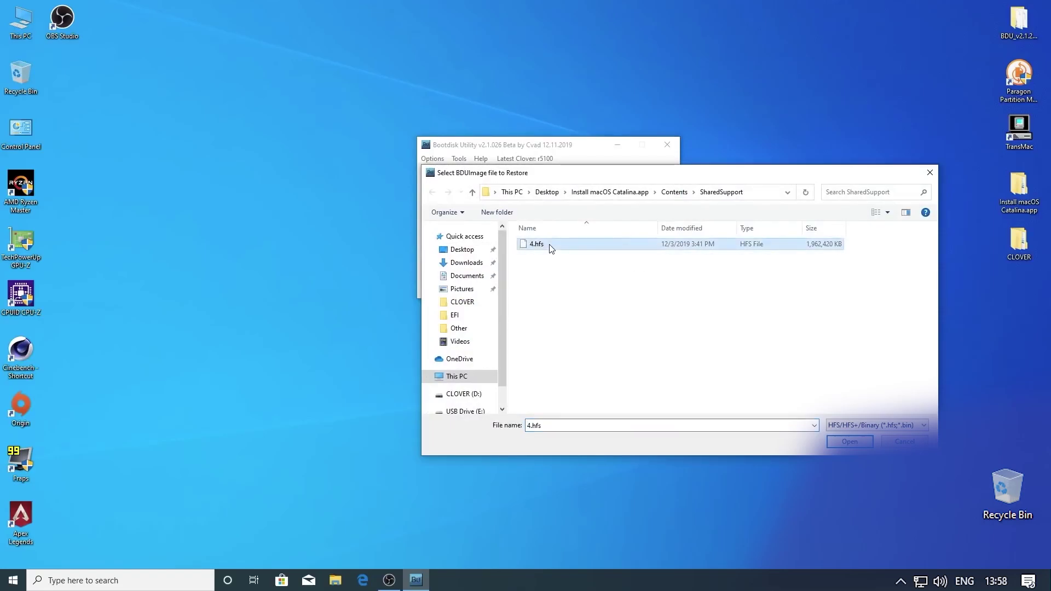
pyautogui.click(849, 442)
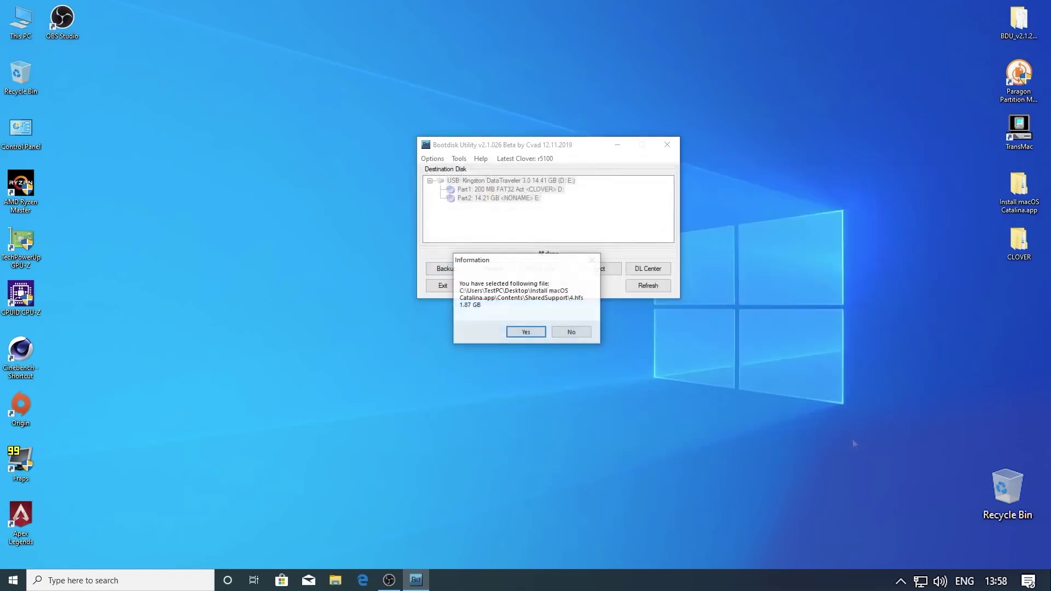
pyautogui.click(525, 332)
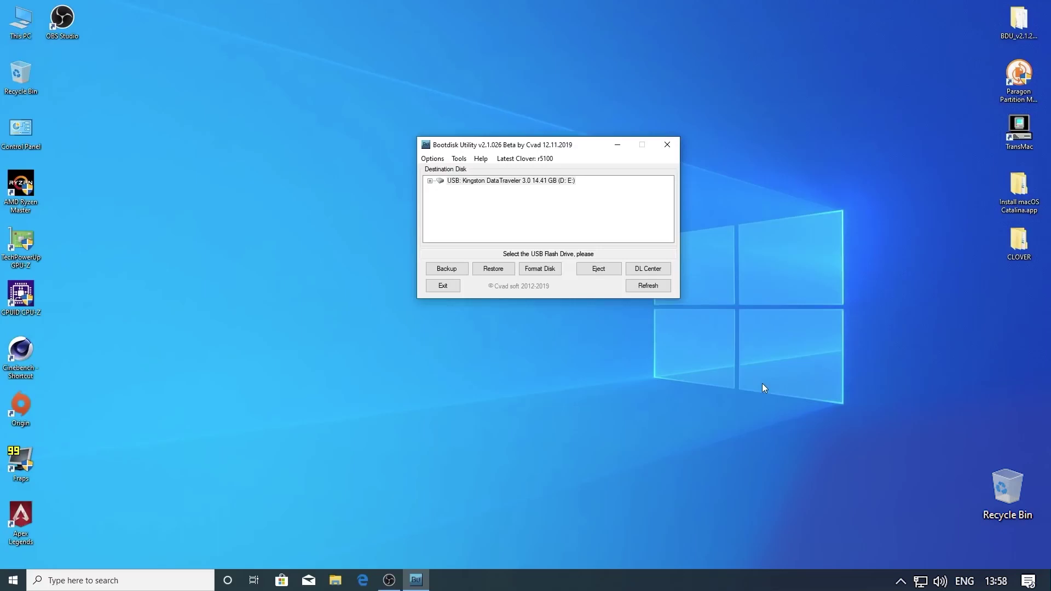
# Close Bootdisk Utility, launch Paragon and choose Move or Resize for the E: partition
pyautogui.click(668, 145)
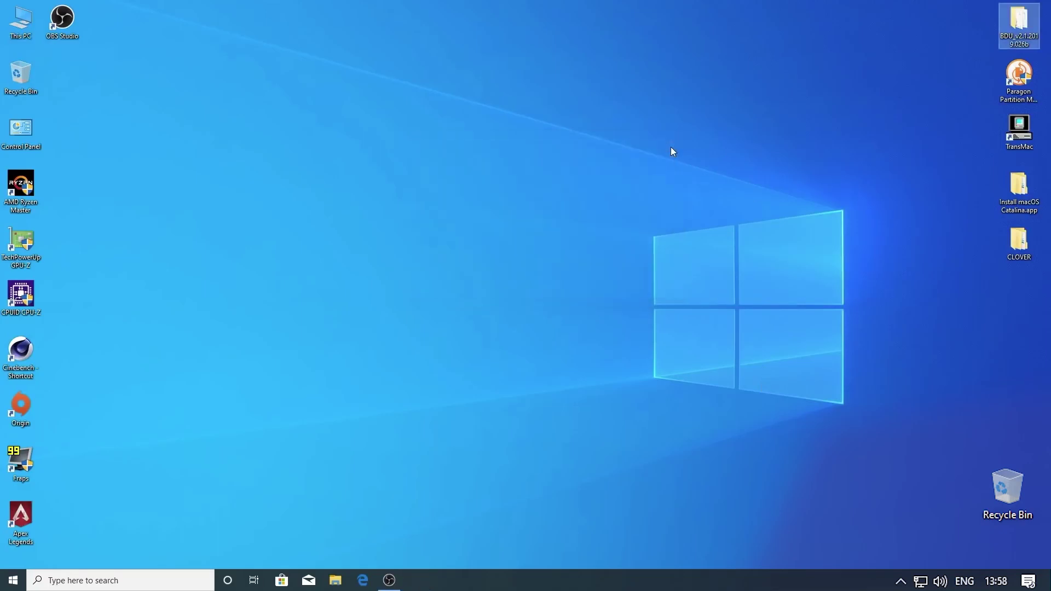
pyautogui.doubleClick(1025, 81)
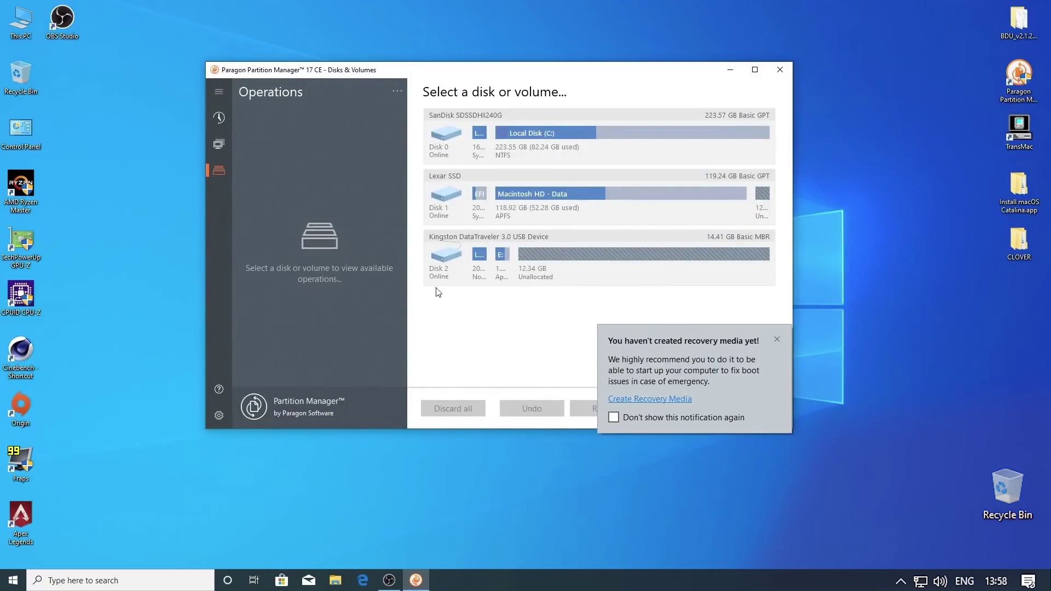
pyautogui.click(502, 258)
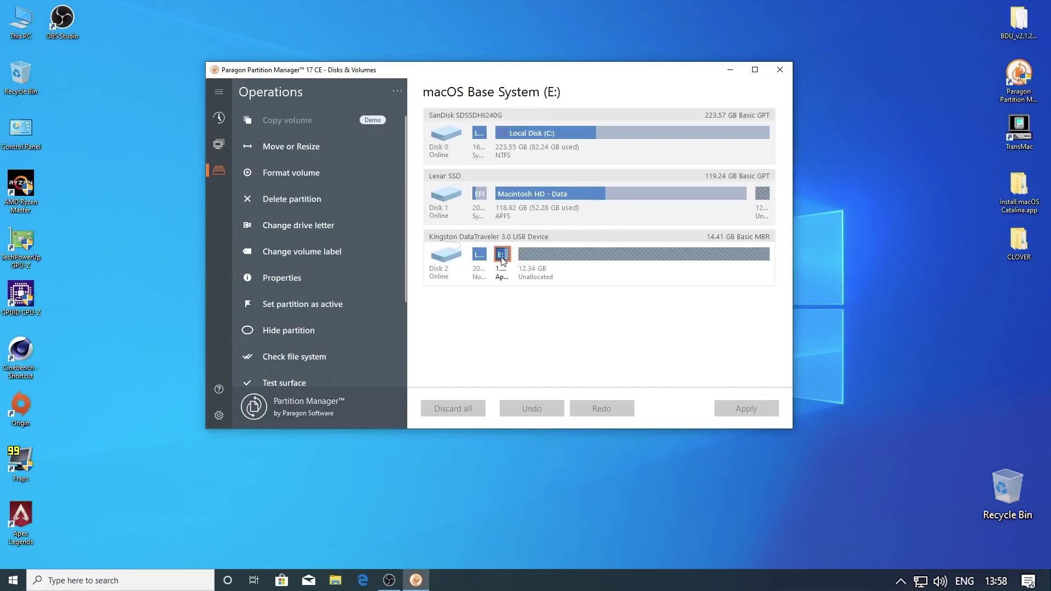
pyautogui.click(297, 147)
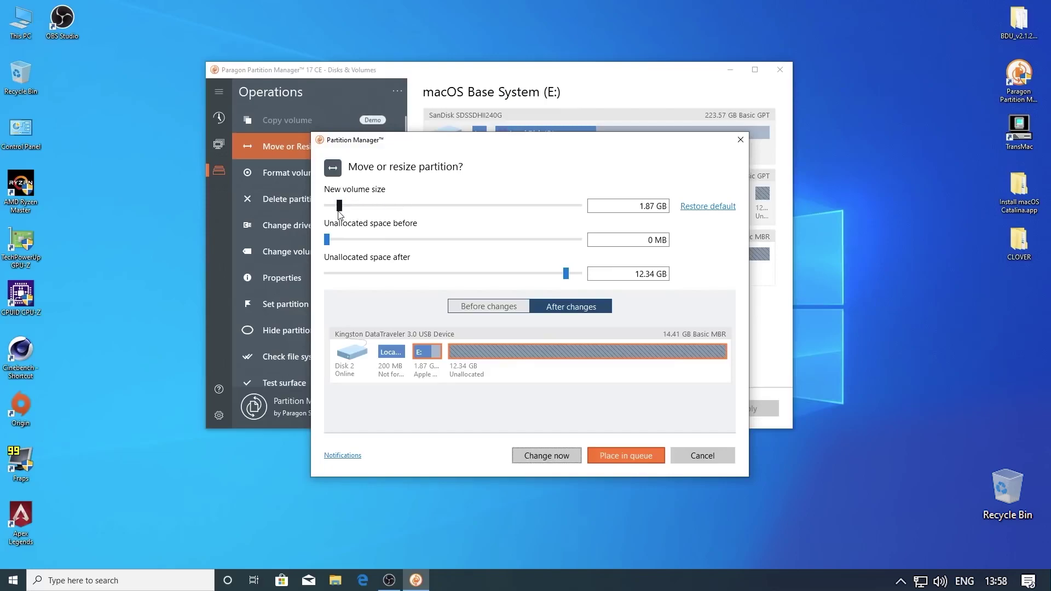
# Enlarge the macOS Base System partition to the full 14.21 GB, apply it, and close Paragon
pyautogui.moveTo(340, 212); pyautogui.dragTo(584, 218)
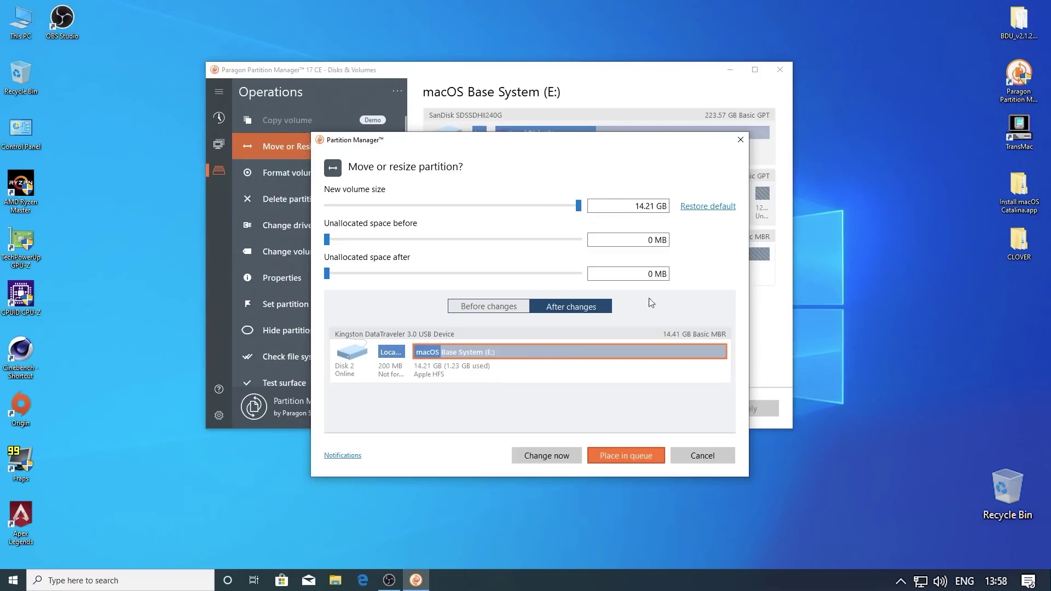
pyautogui.click(548, 456)
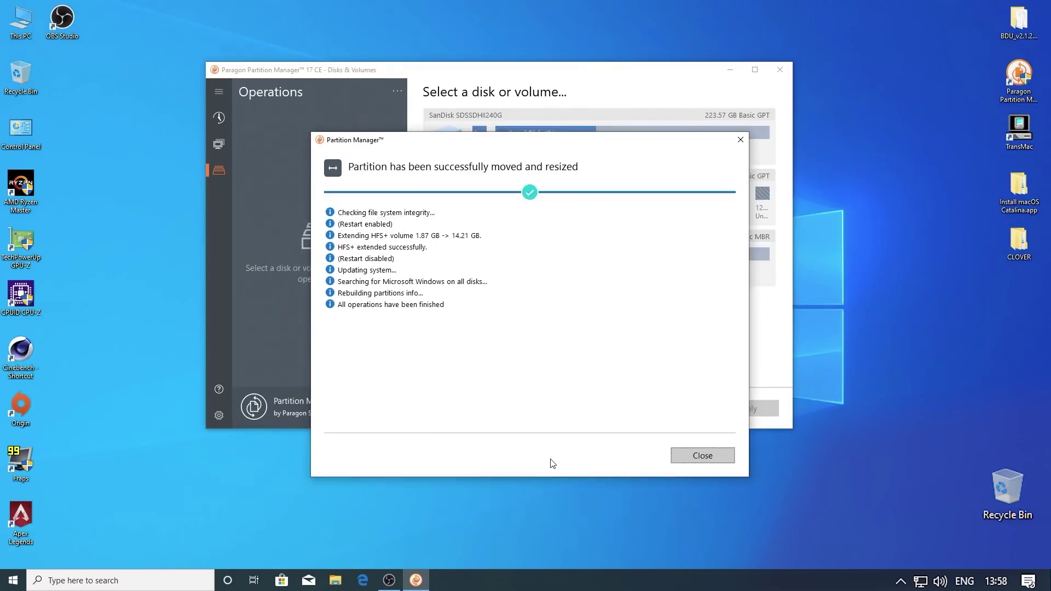
pyautogui.click(716, 462)
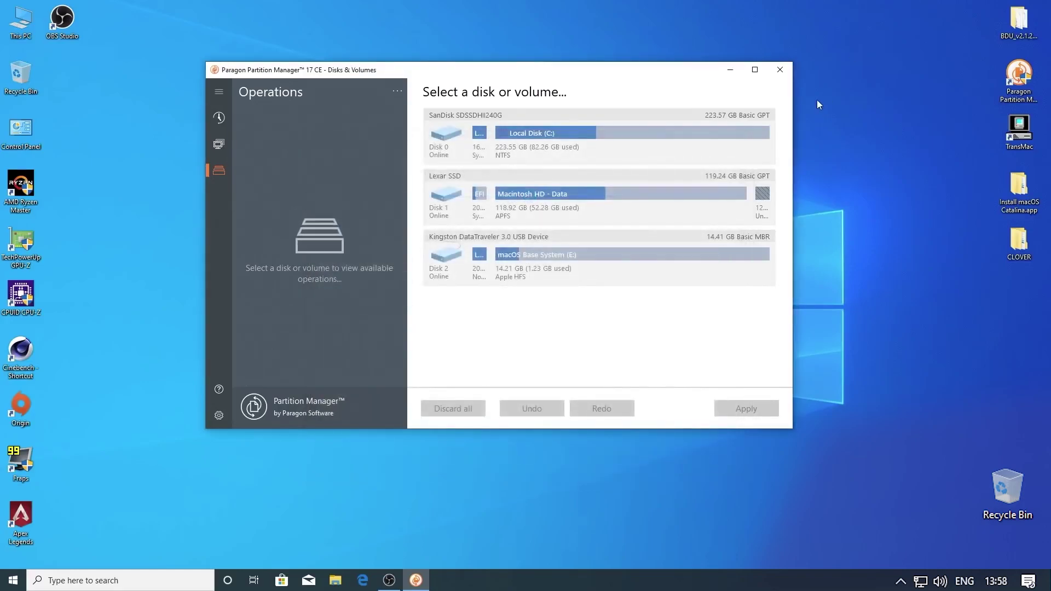
pyautogui.click(780, 69)
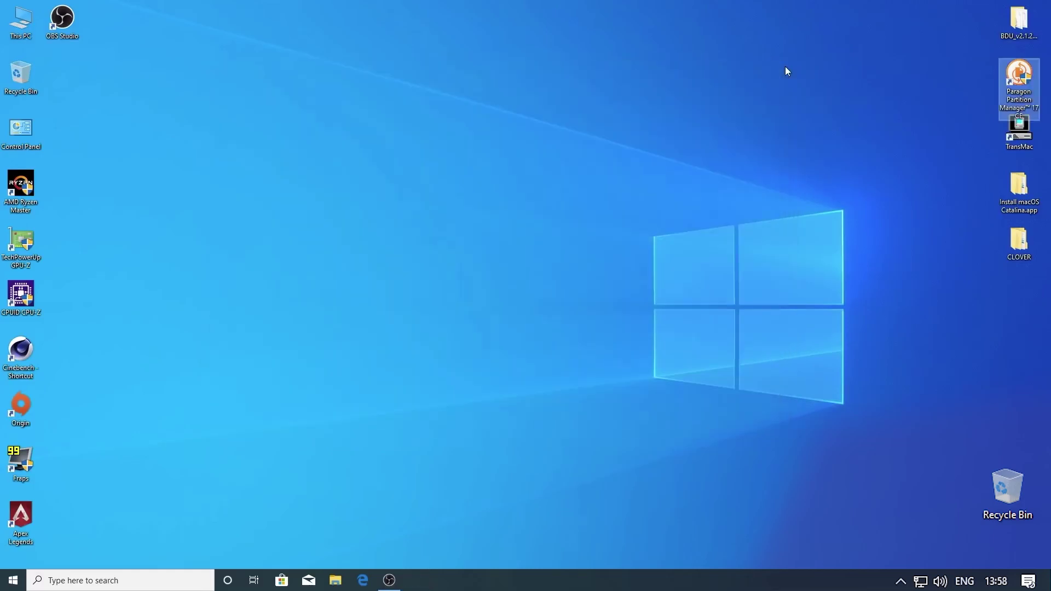
# Launch TransMac as administrator, continuing with the trial version
pyautogui.rightClick(1016, 146)
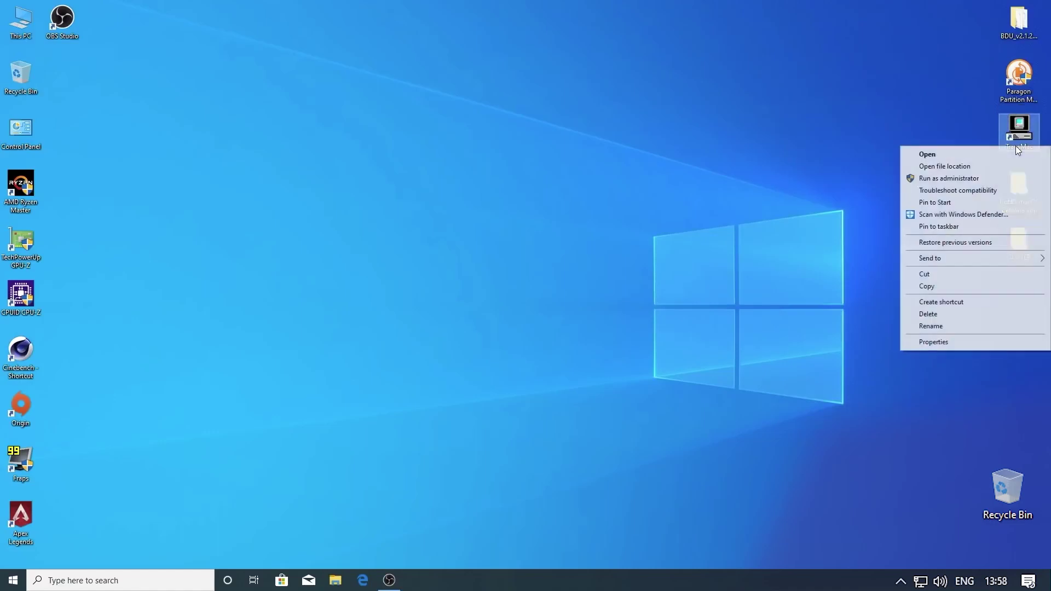
pyautogui.click(956, 178)
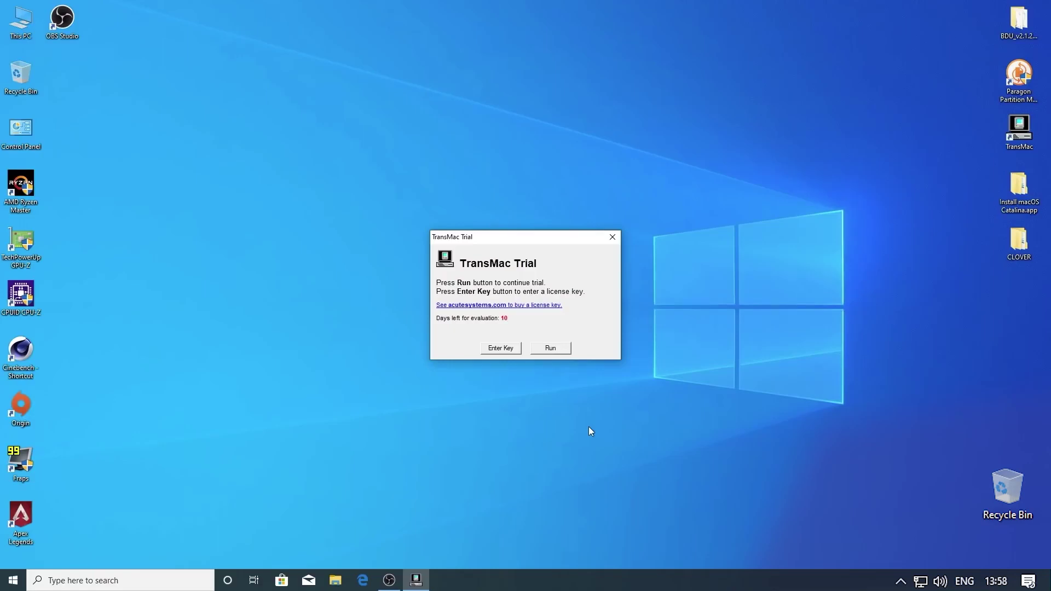
pyautogui.click(541, 350)
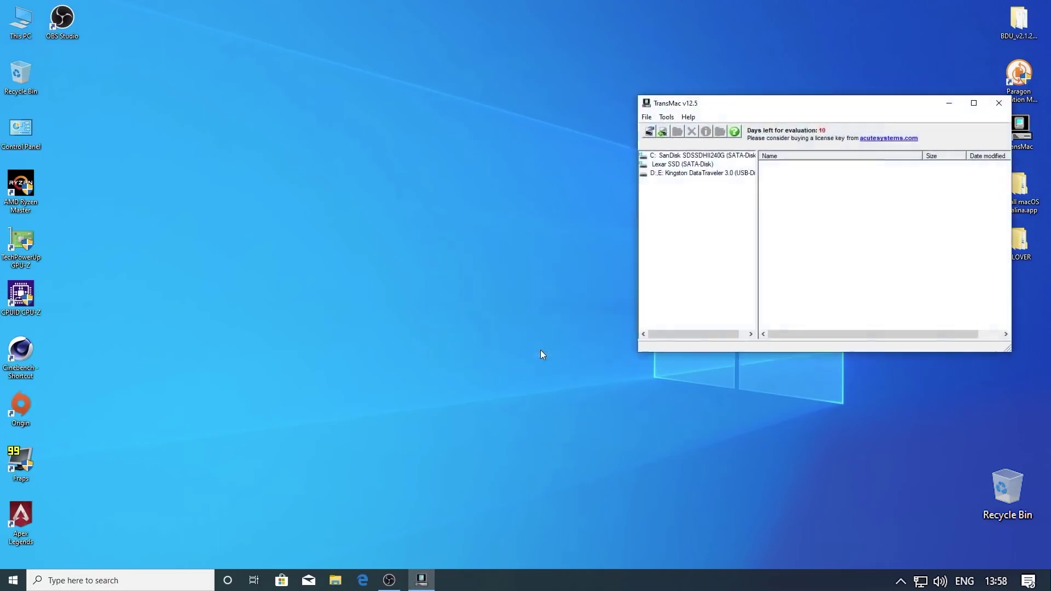
pyautogui.moveTo(732, 114); pyautogui.dragTo(461, 143)
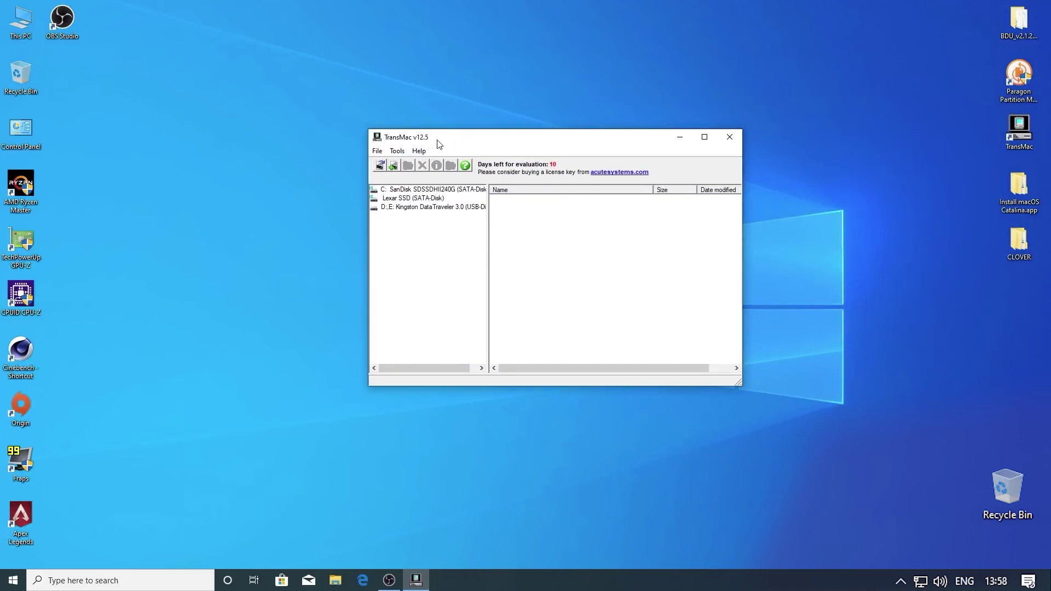
# Keep read/write access for internal drives in TransMac's Disk Drives/Images settings
pyautogui.click(400, 153)
pyautogui.click(409, 163)
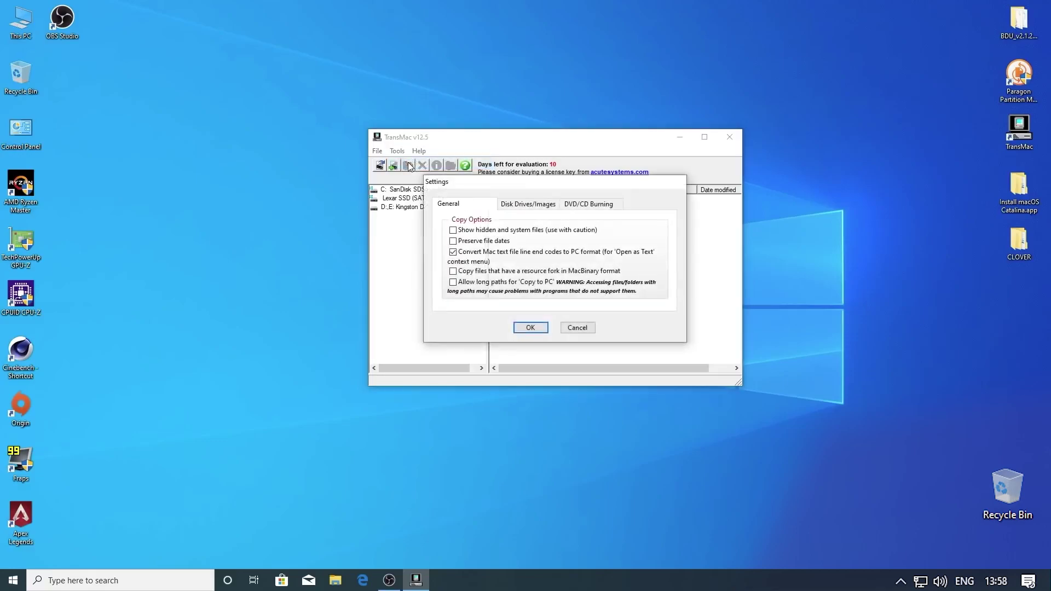
pyautogui.click(519, 211)
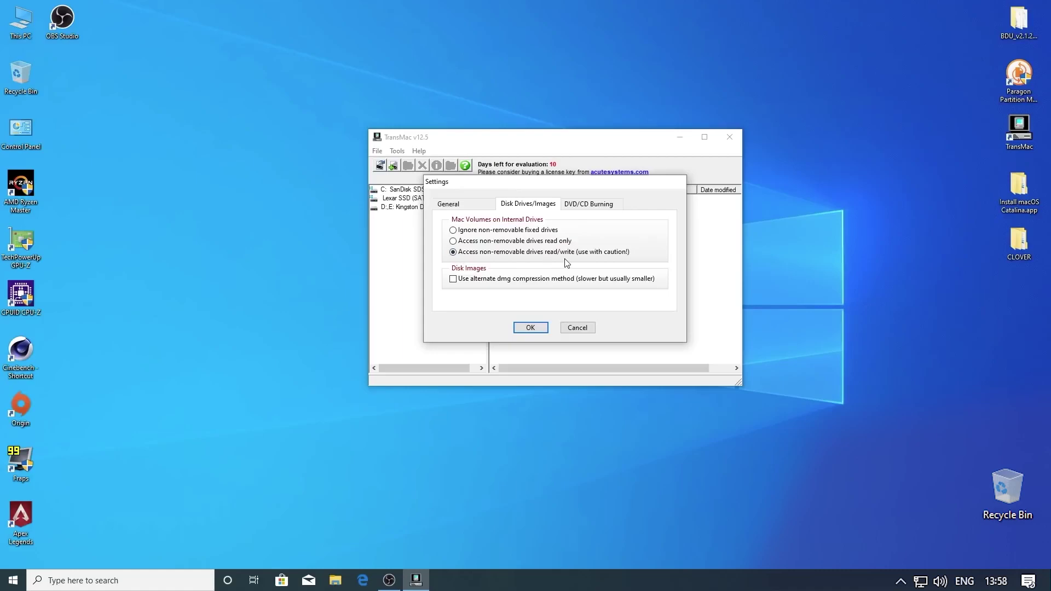
pyautogui.click(531, 328)
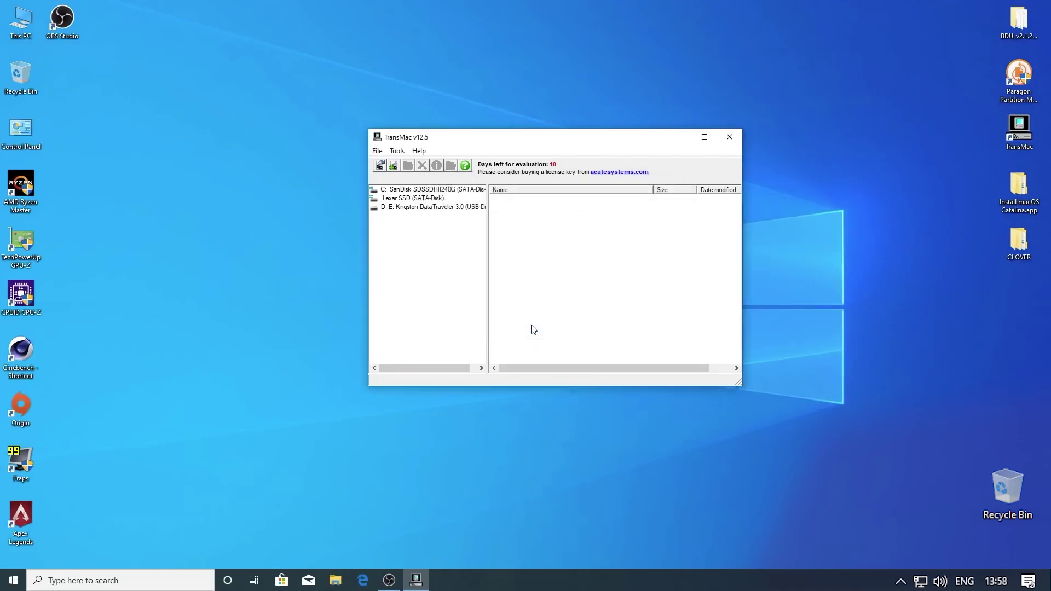
# Open Kingston > macOS Base System > Install macOS Catalina.app > Contents and choose Copy here
pyautogui.click(412, 208)
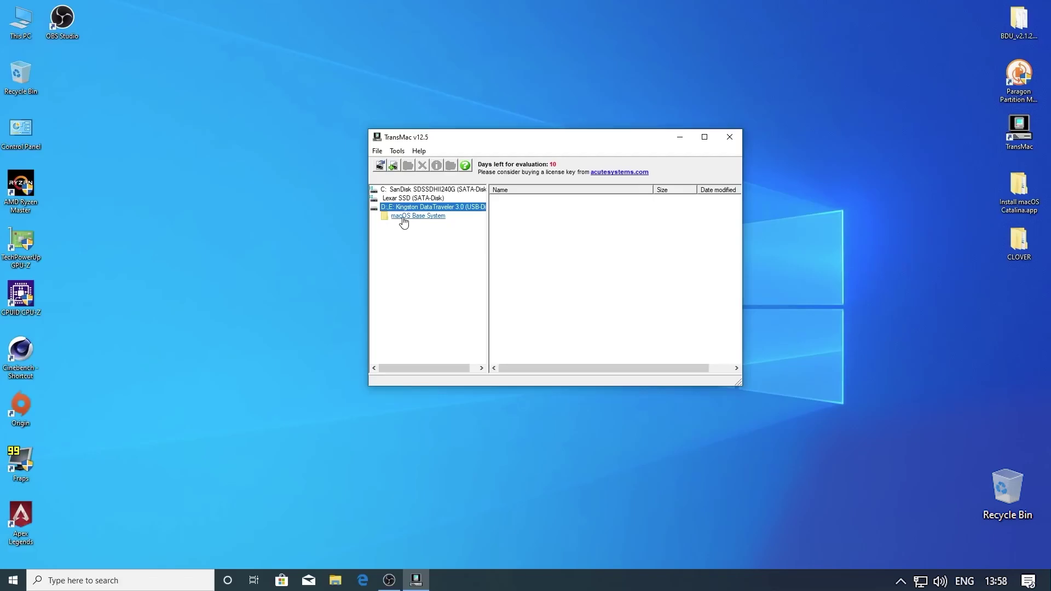
pyautogui.click(404, 218)
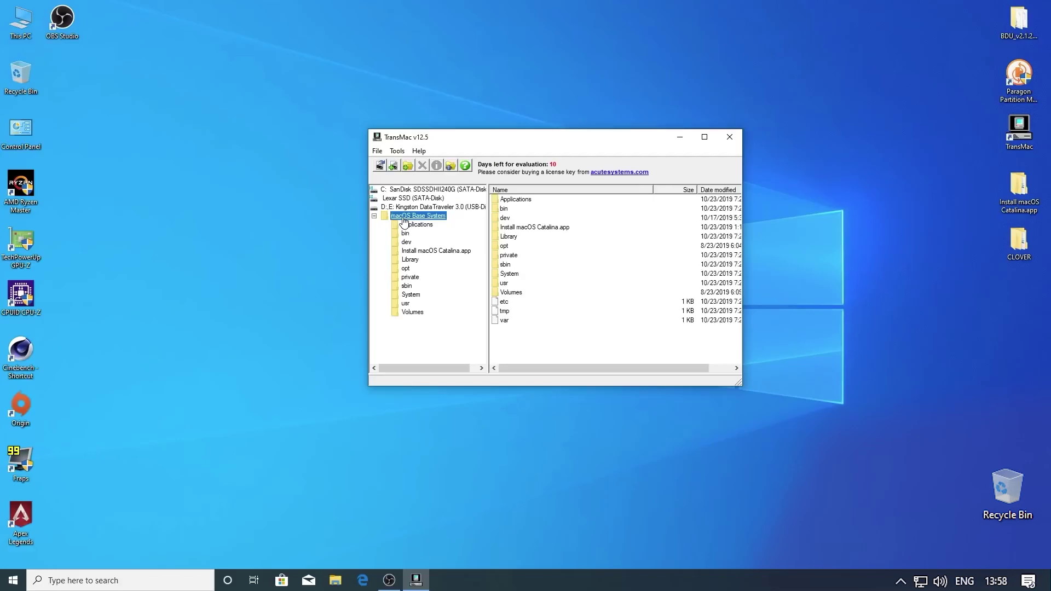
pyautogui.click(422, 253)
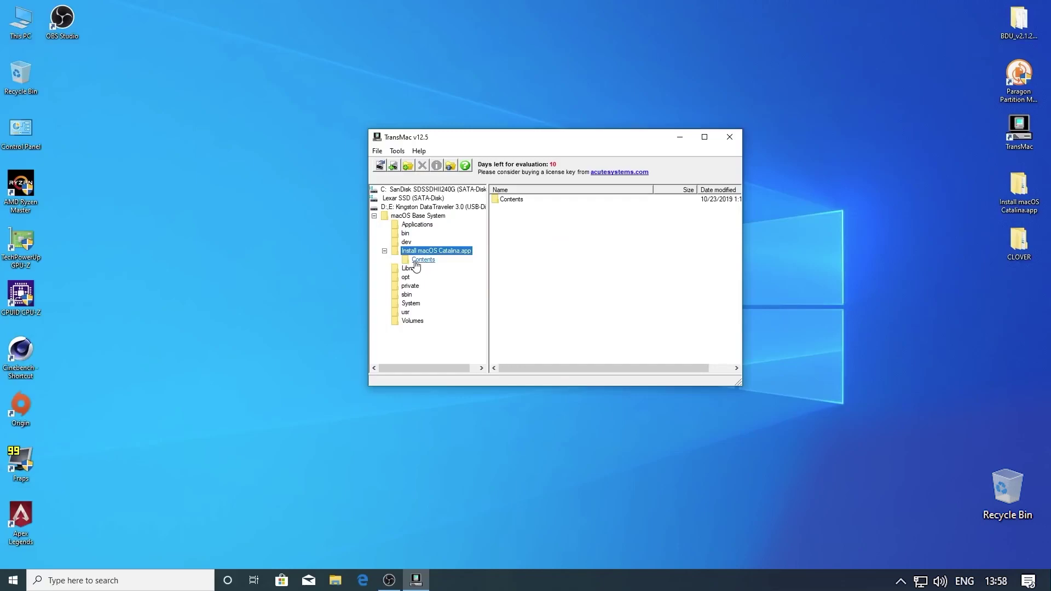
pyautogui.click(512, 200)
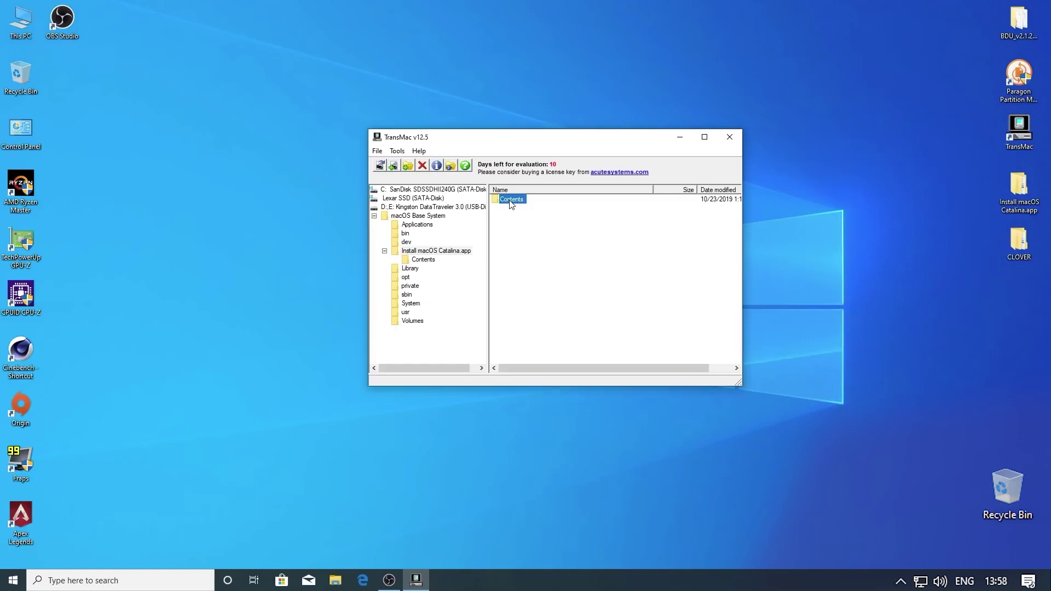
pyautogui.doubleClick(511, 202)
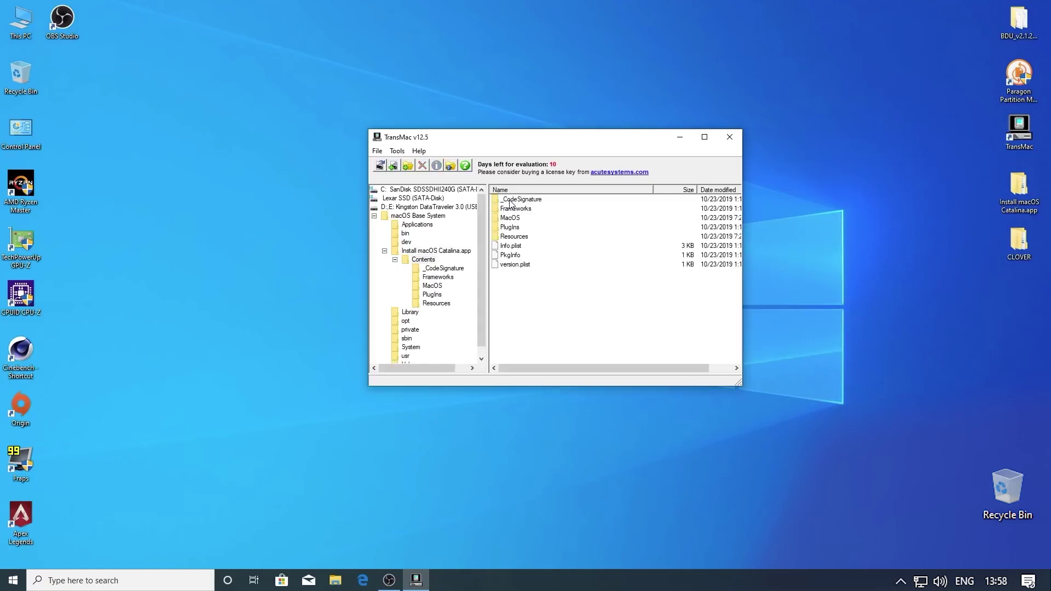
pyautogui.rightClick(538, 310)
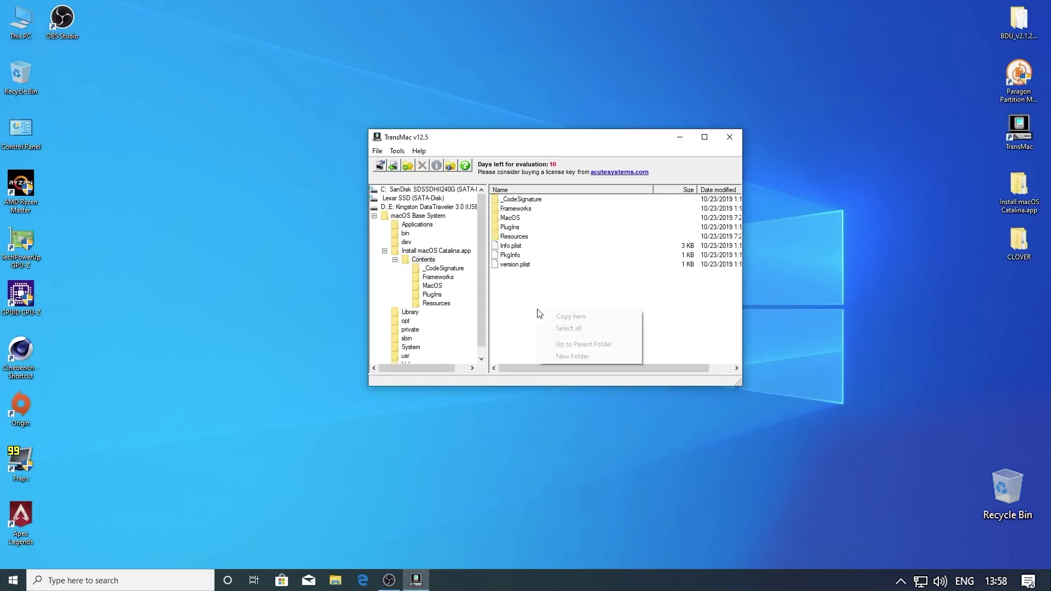
pyautogui.click(566, 317)
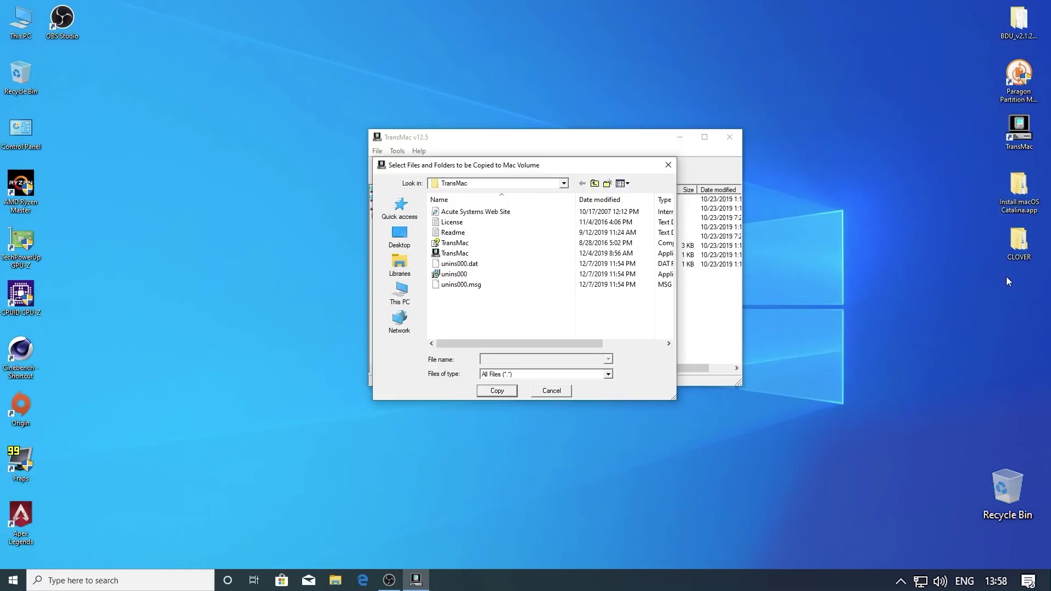
# Copy the Desktop installer's Contents/SharedSupport folder into the Mac volume's Catalina app Contents
pyautogui.click(401, 234)
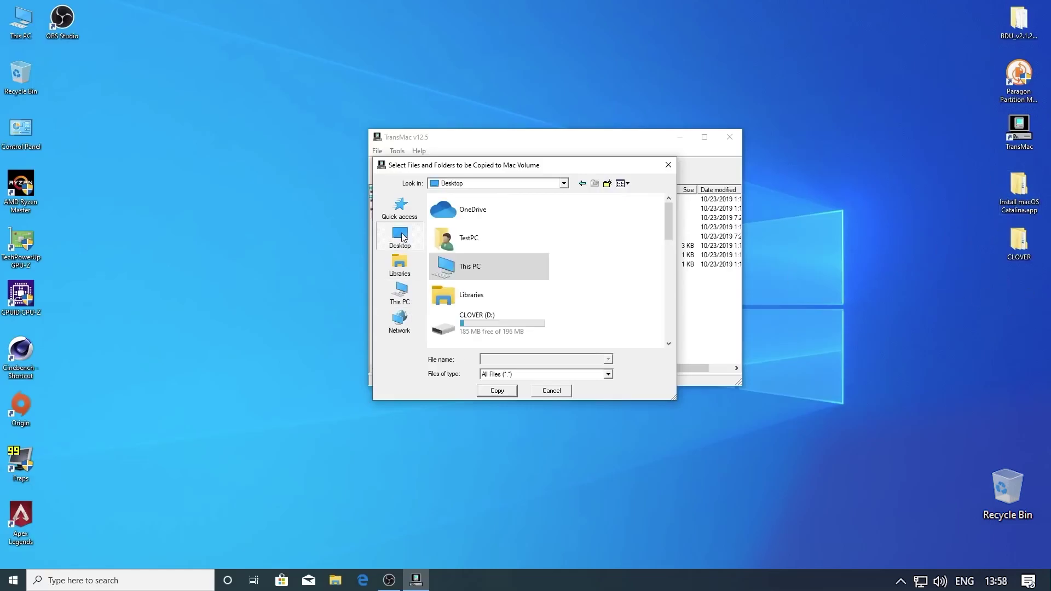
pyautogui.moveTo(666, 225); pyautogui.dragTo(666, 320)
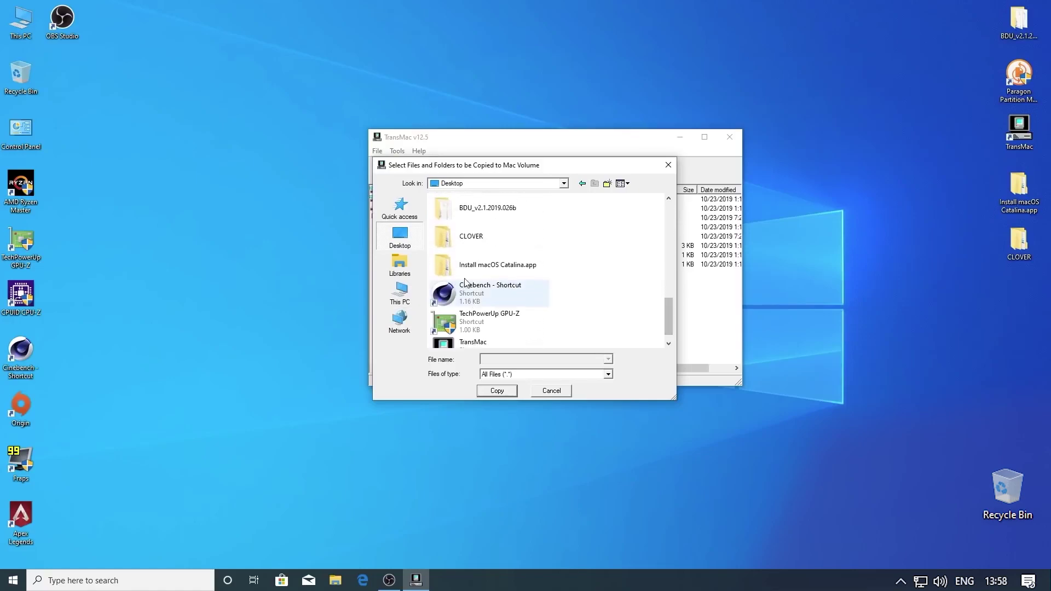
pyautogui.doubleClick(503, 270)
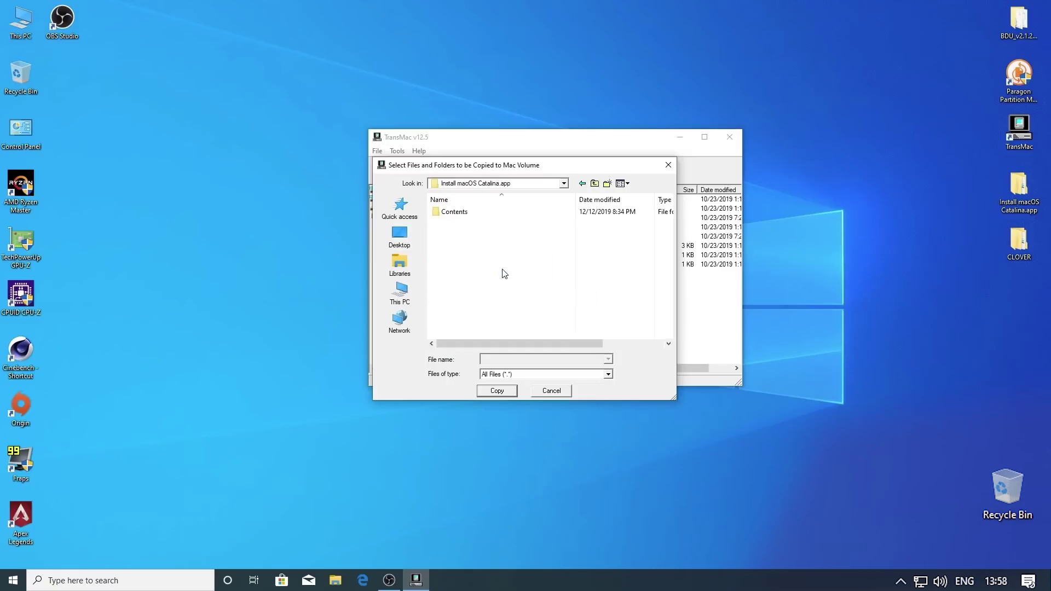
pyautogui.doubleClick(453, 212)
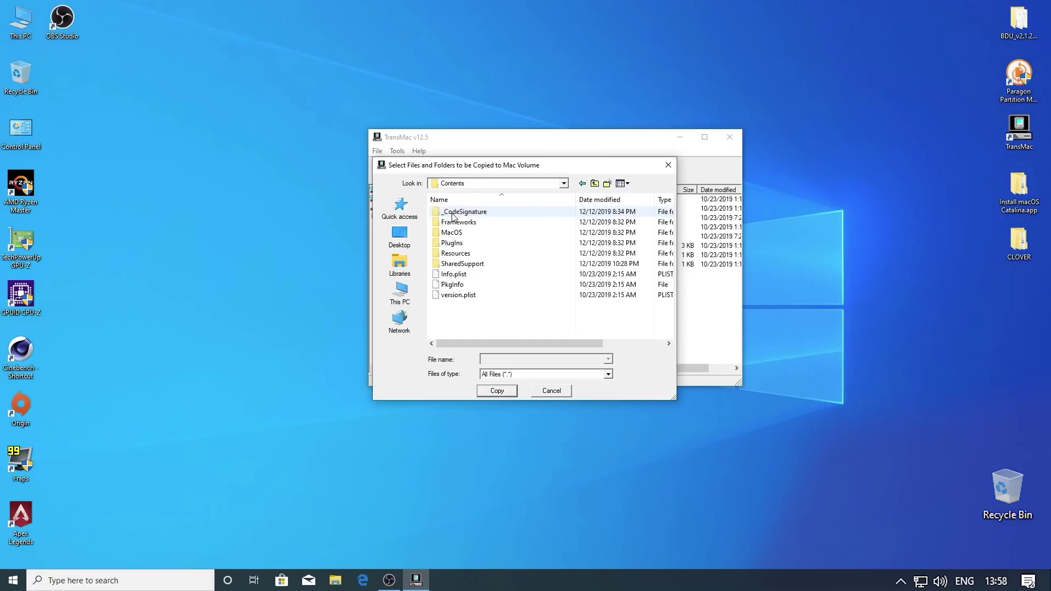
pyautogui.click(473, 265)
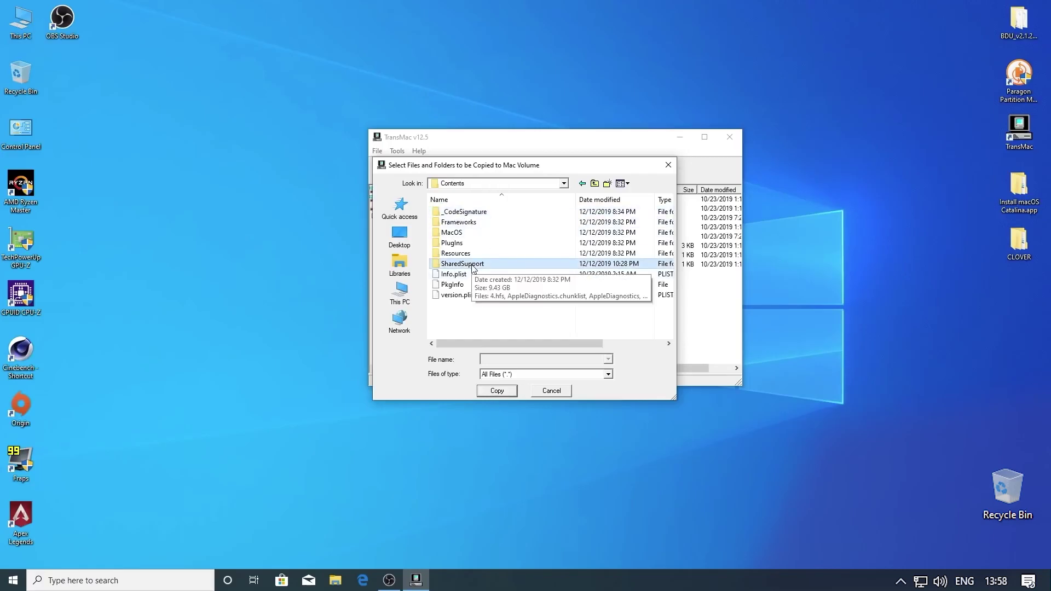
pyautogui.click(500, 394)
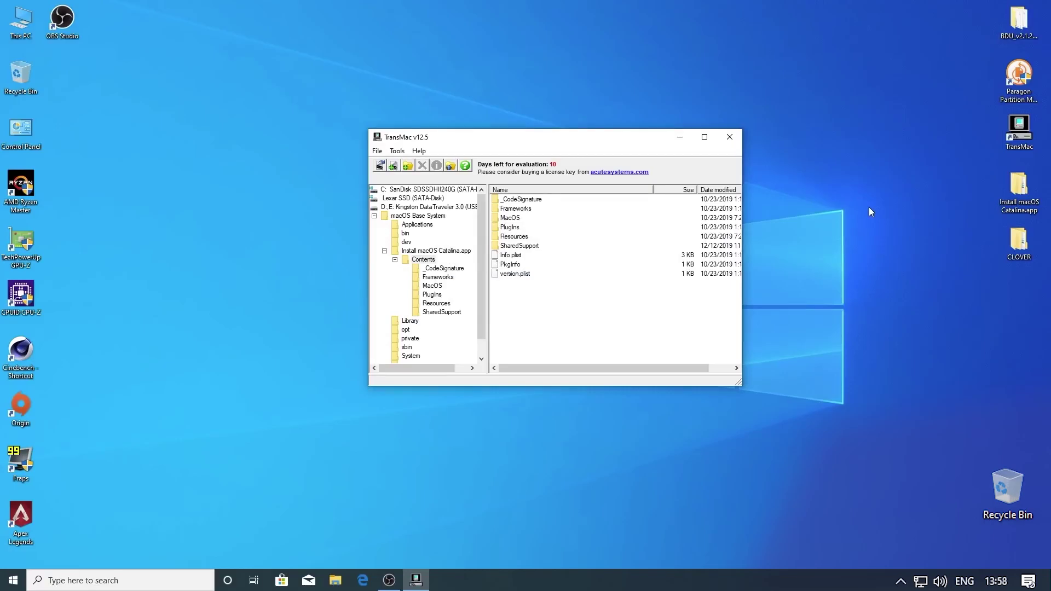
# Close TransMac and open the EFI\CLOVER folder on the CLOVER (E:) drive
pyautogui.click(730, 138)
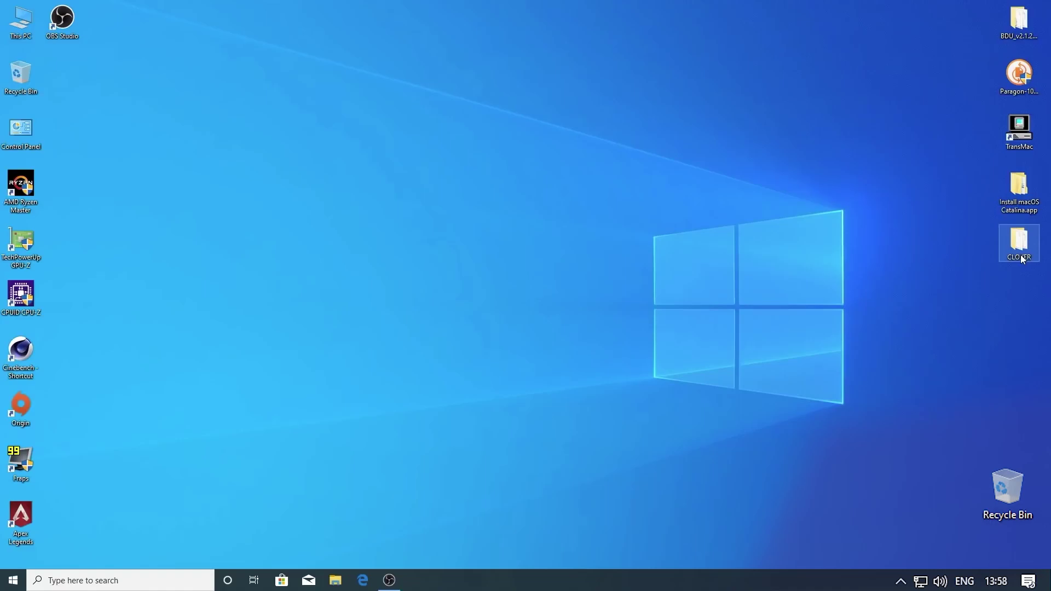
pyautogui.doubleClick(17, 22)
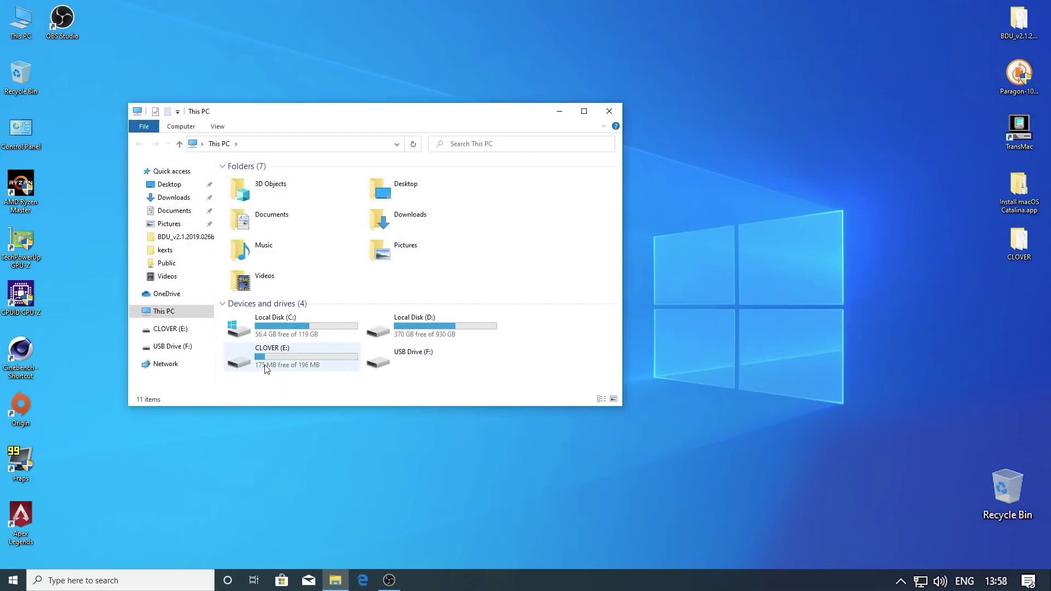
pyautogui.doubleClick(267, 369)
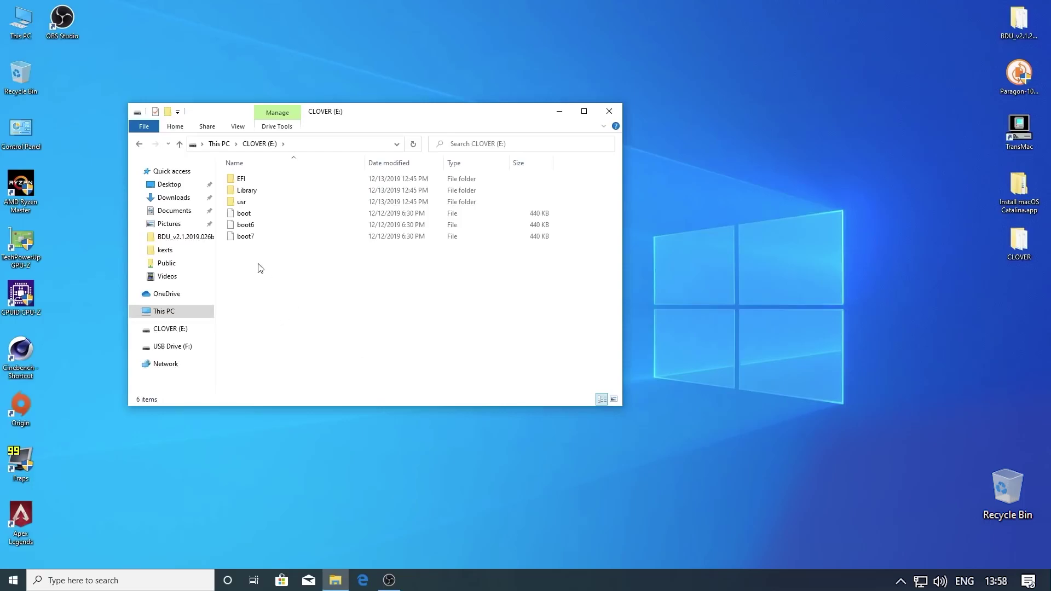
pyautogui.doubleClick(241, 178)
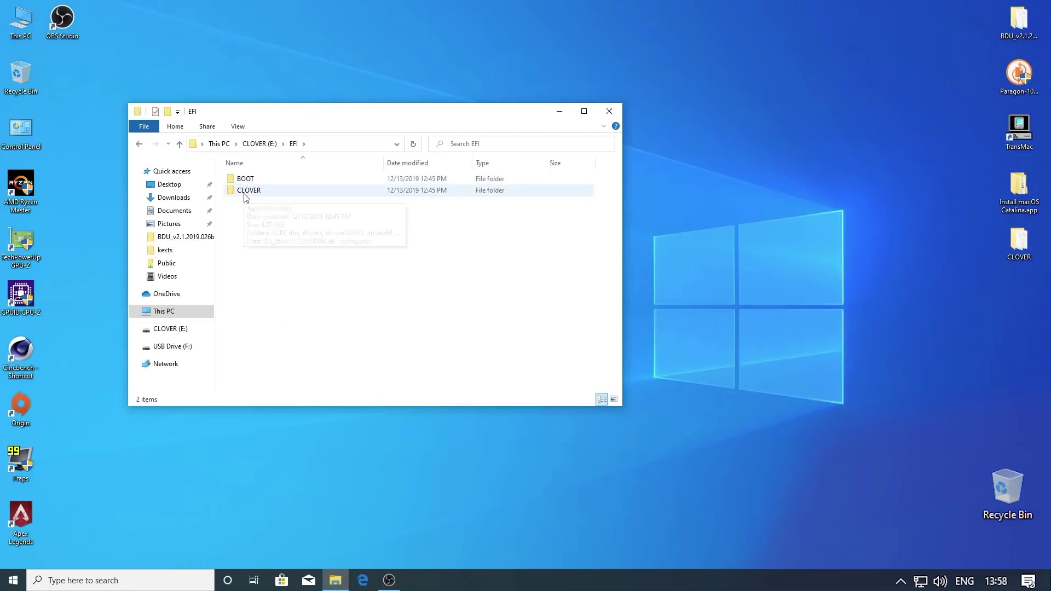
pyautogui.doubleClick(248, 191)
pyautogui.moveTo(471, 118); pyautogui.dragTo(353, 106)
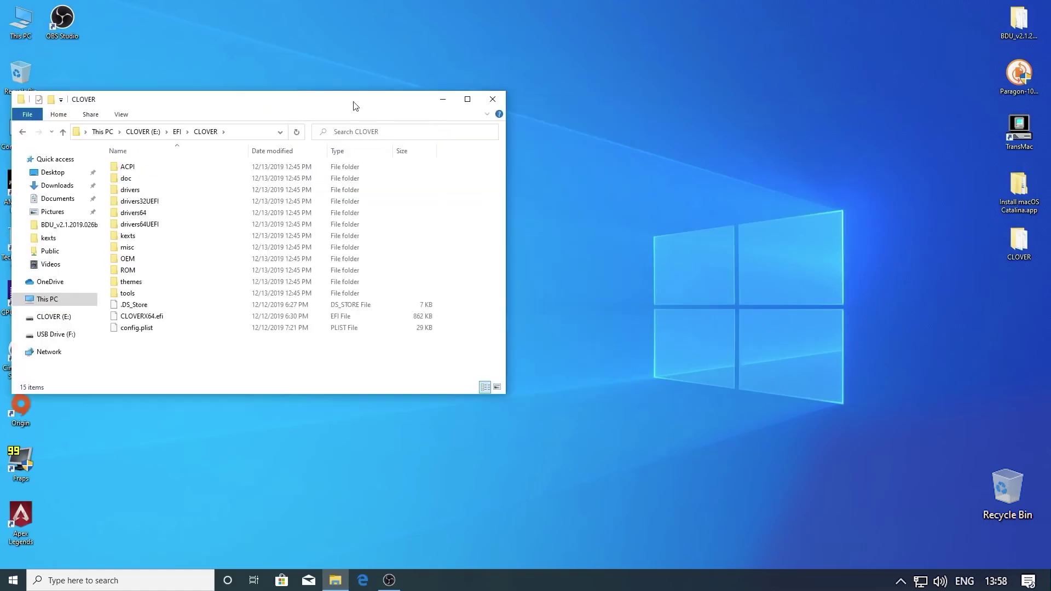
# Copy all 15 items from the desktop CLOVER folder into E:\EFI\CLOVER, replacing existing files
pyautogui.click(1028, 251)
pyautogui.doubleClick(1028, 251)
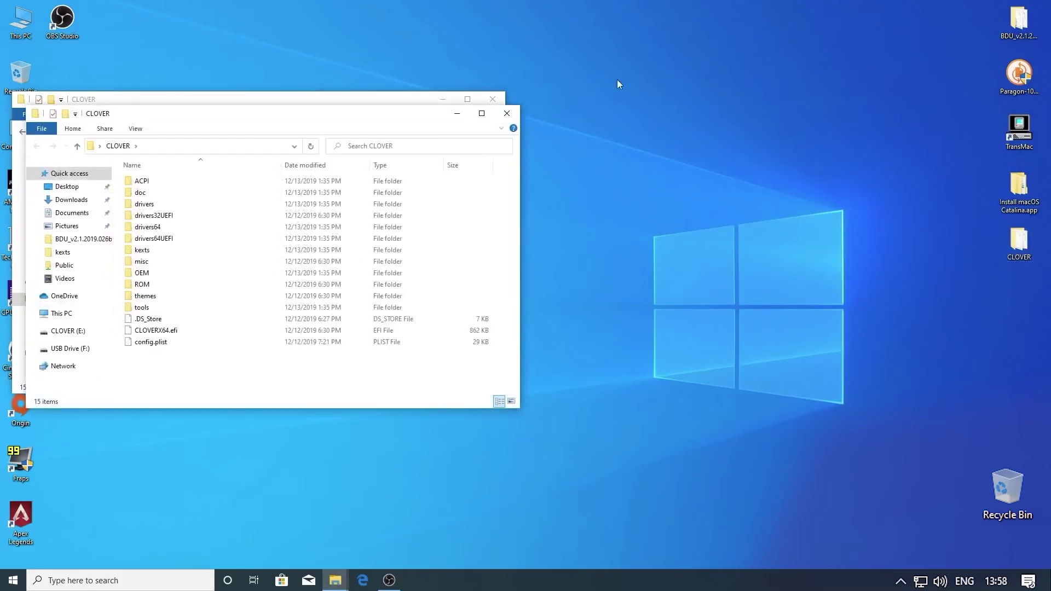
pyautogui.moveTo(339, 122); pyautogui.dragTo(827, 104)
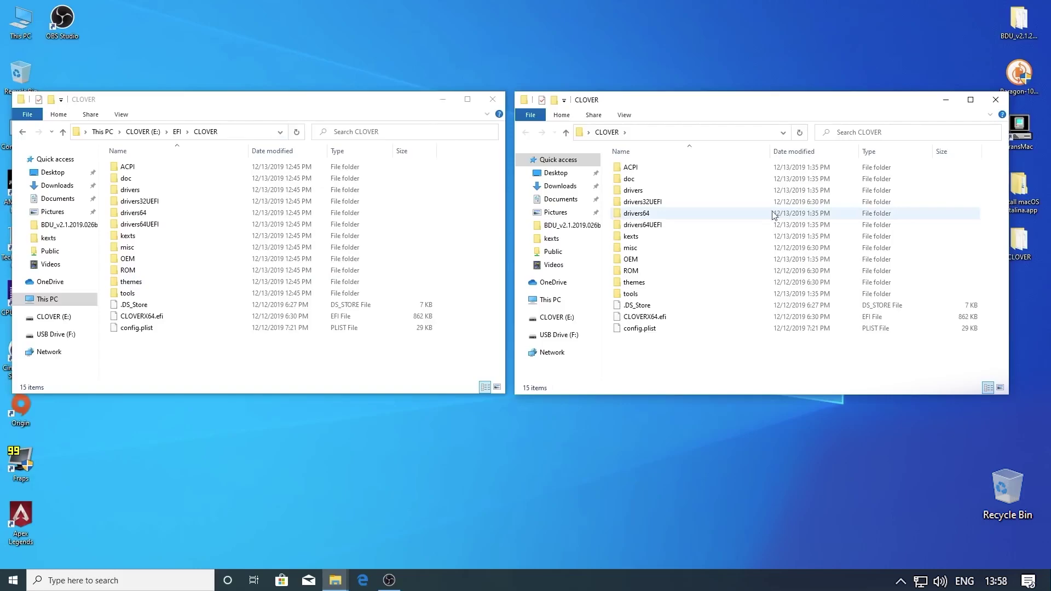
pyautogui.moveTo(677, 353); pyautogui.dragTo(362, 362)
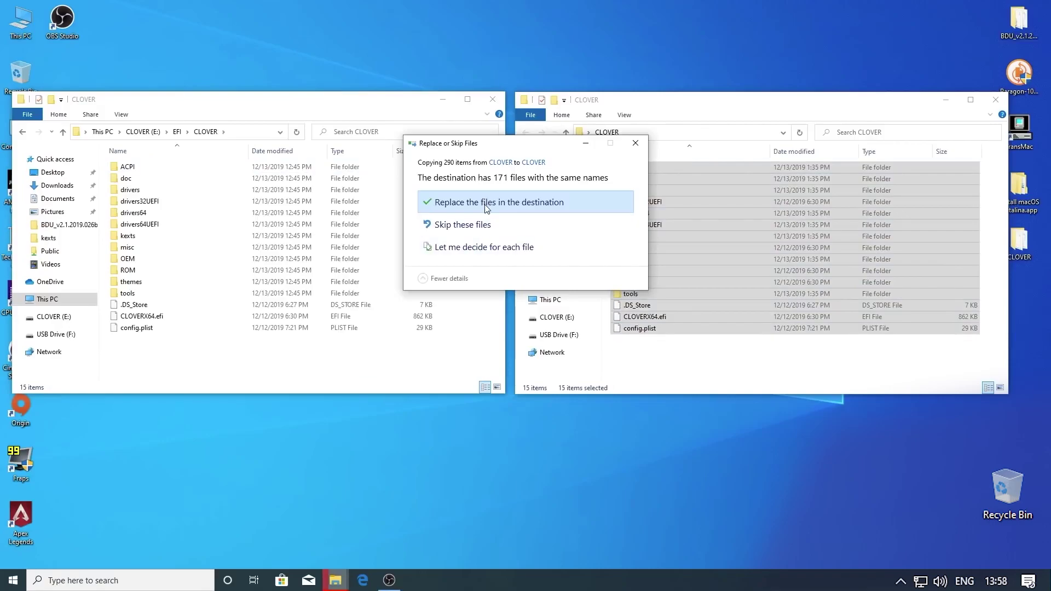
pyautogui.click(486, 208)
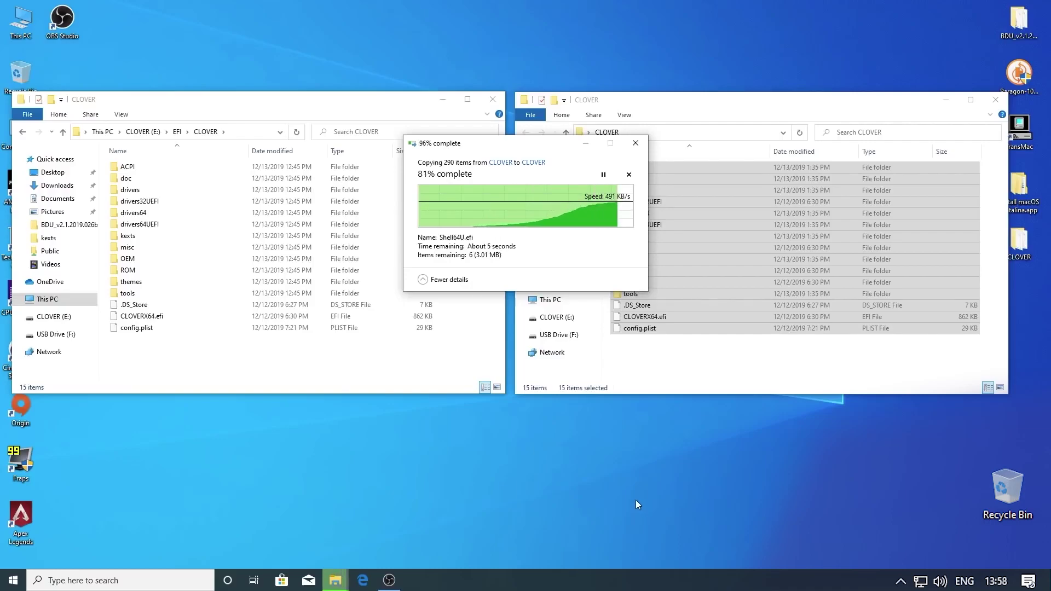
# Deselect the items and close both CLOVER folder windows
pyautogui.click(443, 356)
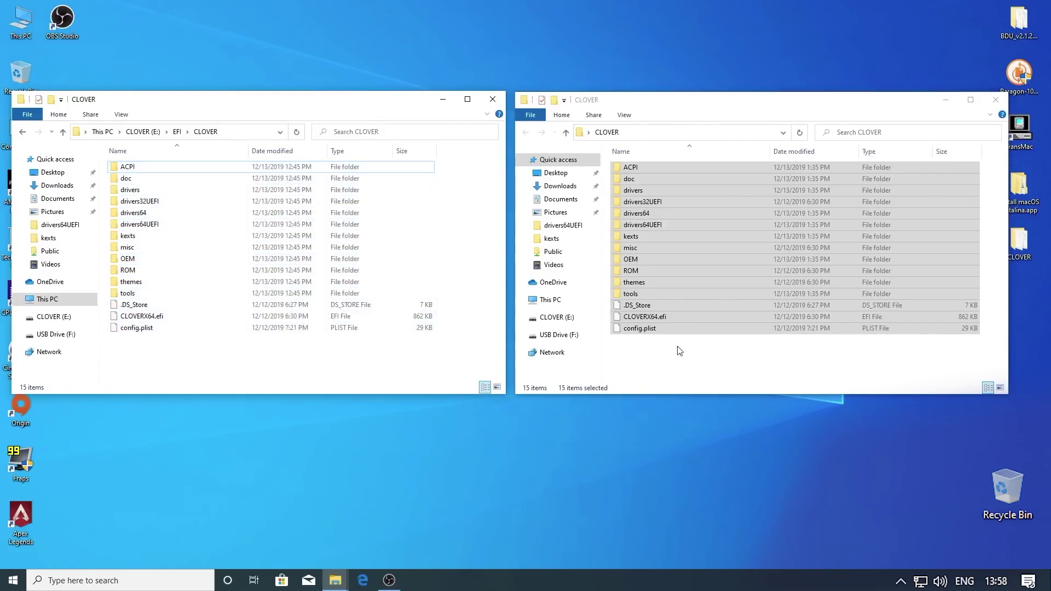
pyautogui.click(834, 362)
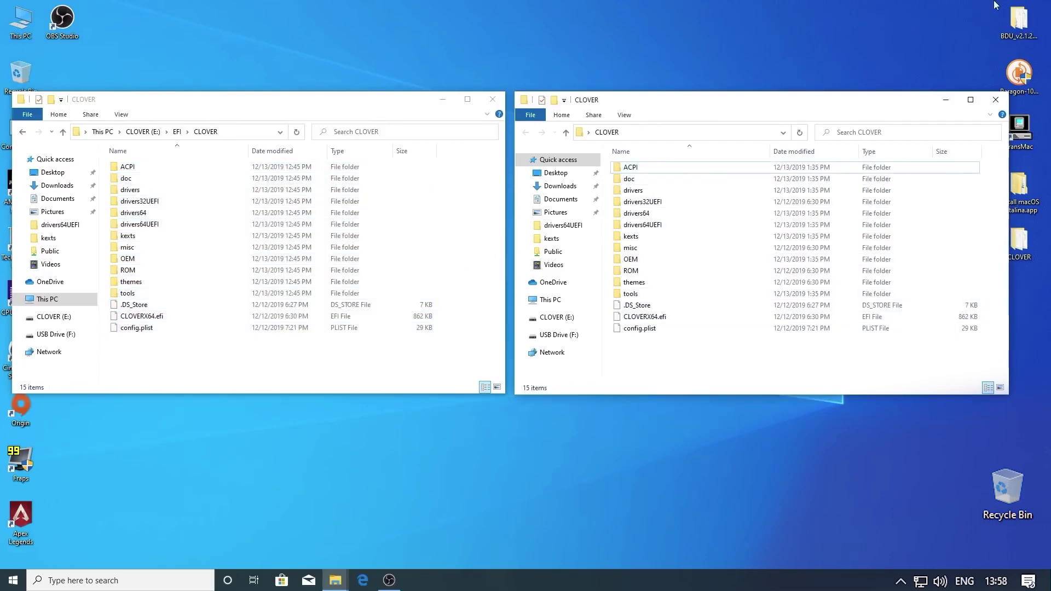
pyautogui.click(996, 100)
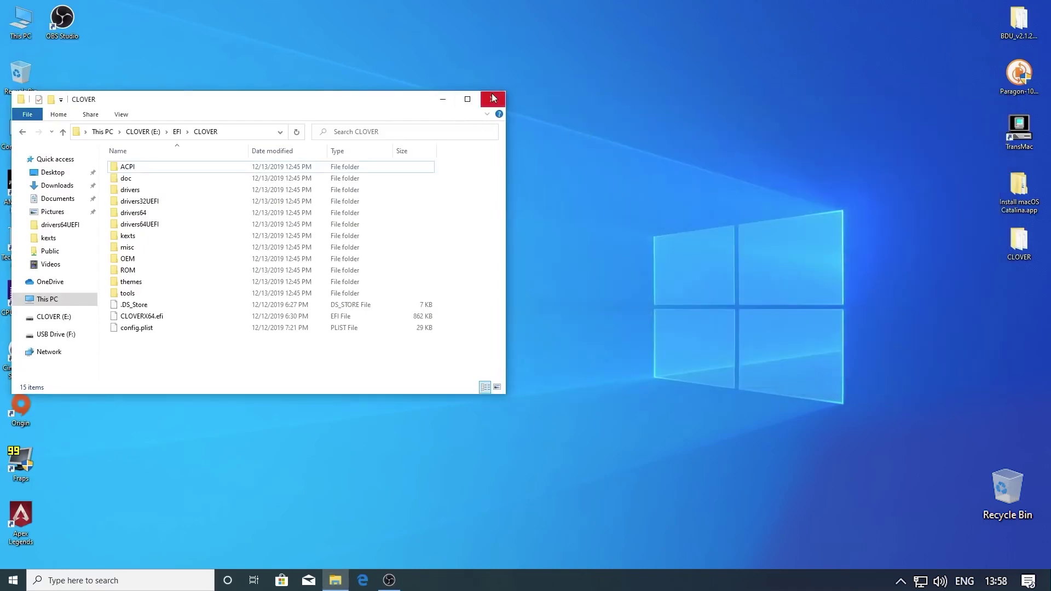
pyautogui.click(492, 98)
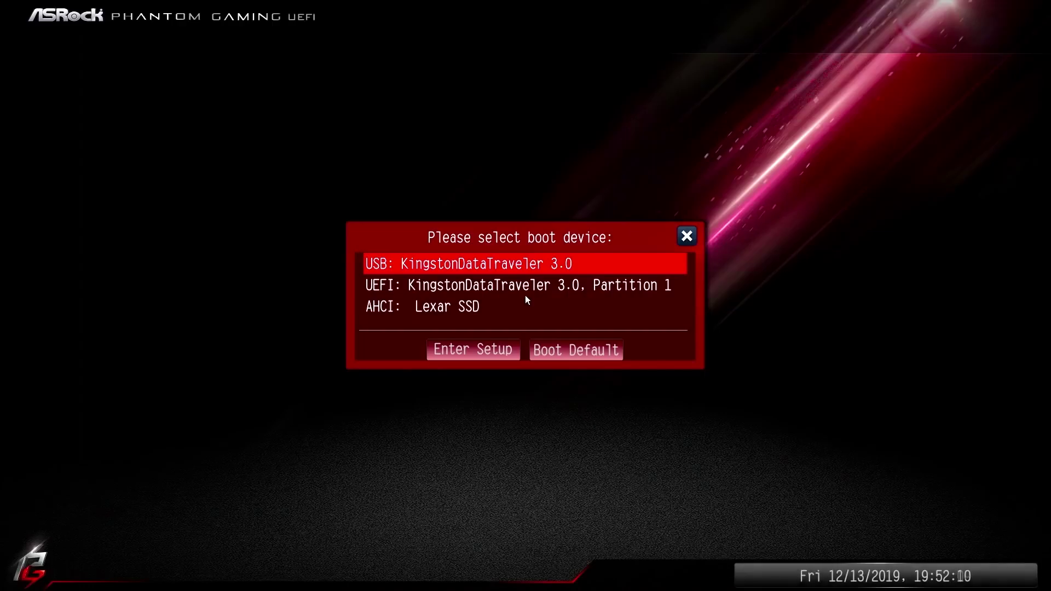
# Boot the Kingston DataTraveler 3.0 UEFI partition, then start Boot macOS Install from macOS Base System in Clover
pyautogui.press('Down')
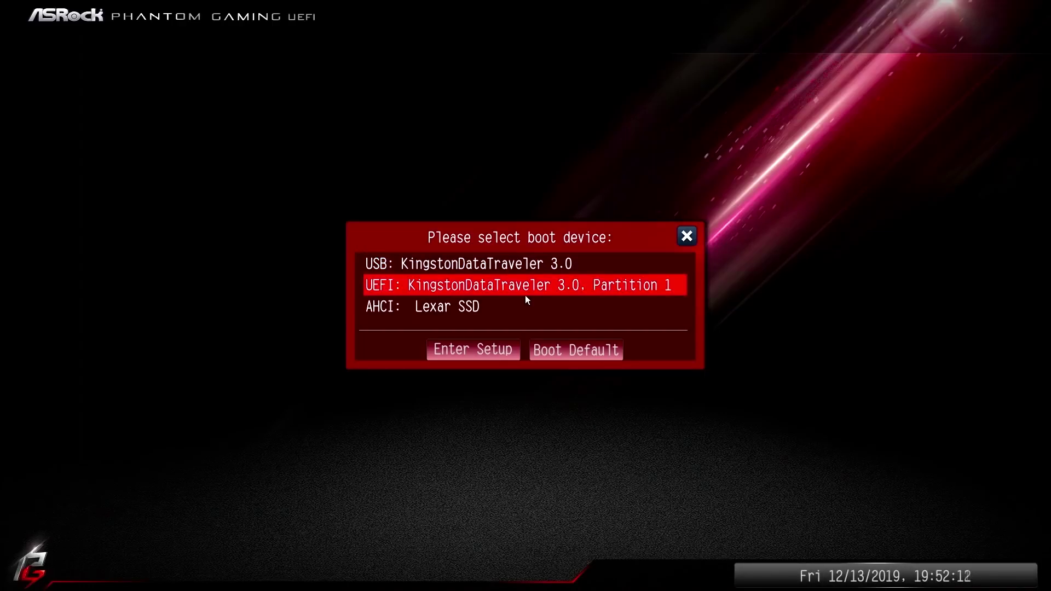
pyautogui.press('Return')
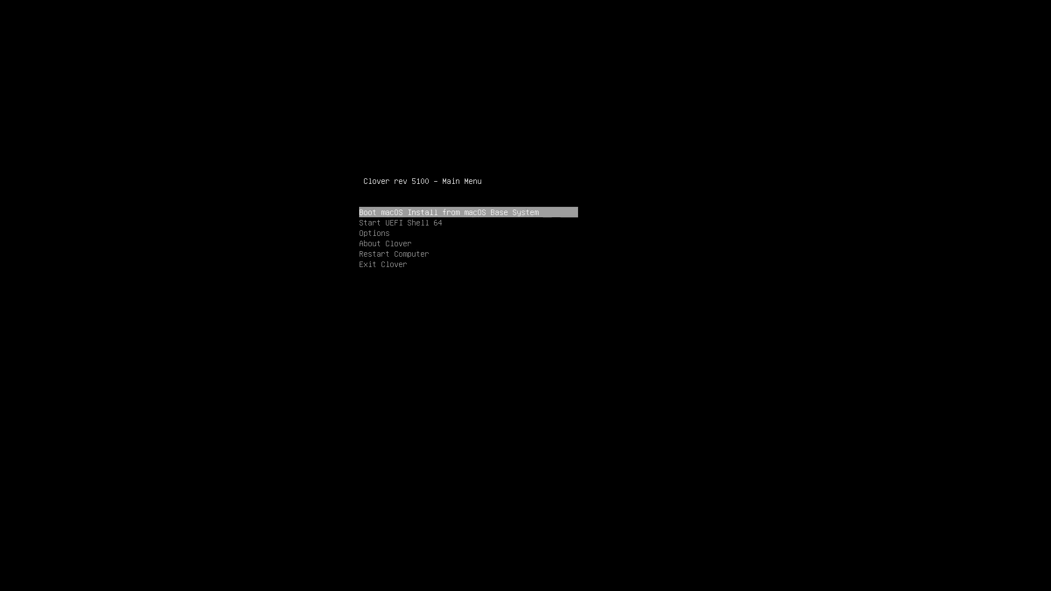
pyautogui.press('Return')
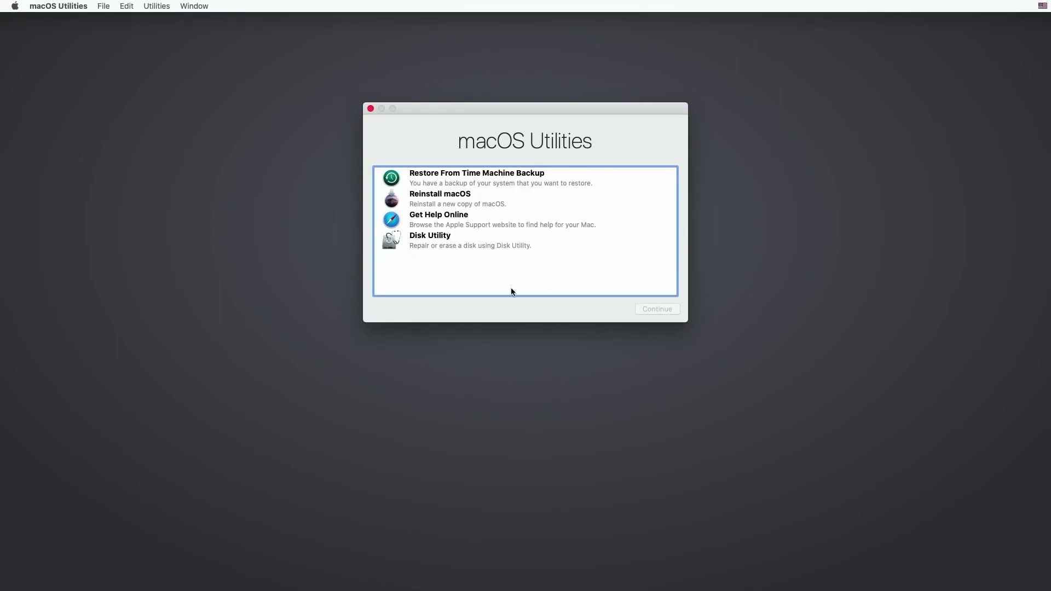
# Launch Disk Utility, show all devices, and select the Lexar SSD Media disk
pyautogui.click(441, 246)
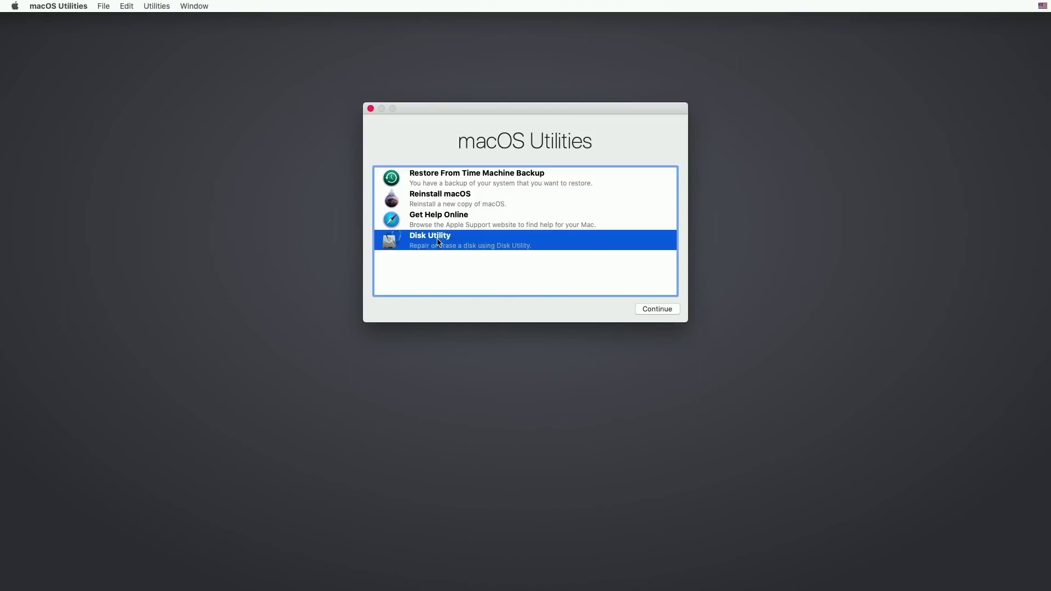
pyautogui.click(659, 310)
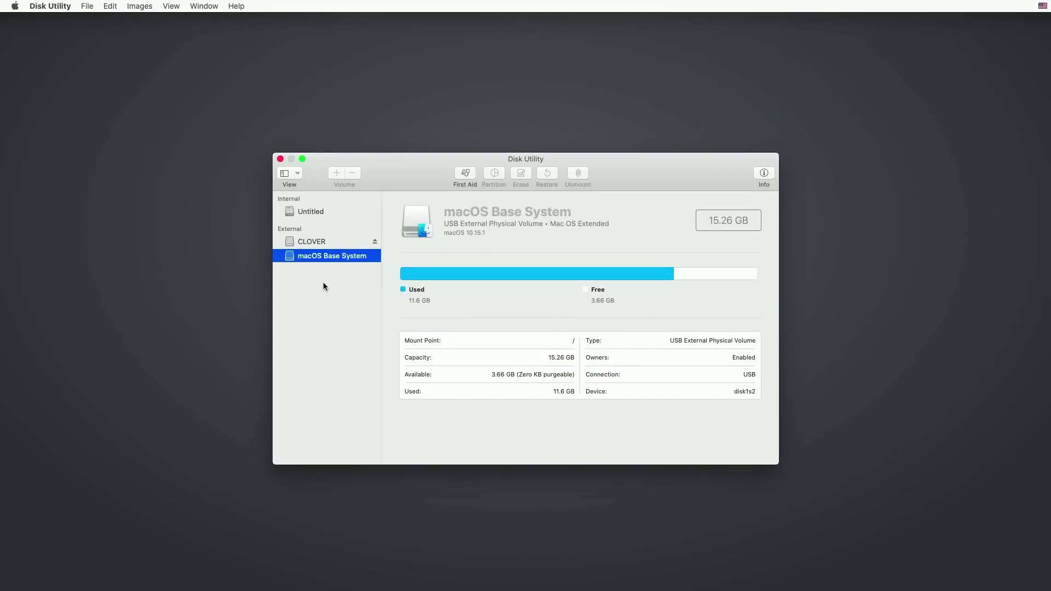
pyautogui.click(296, 173)
pyautogui.click(299, 213)
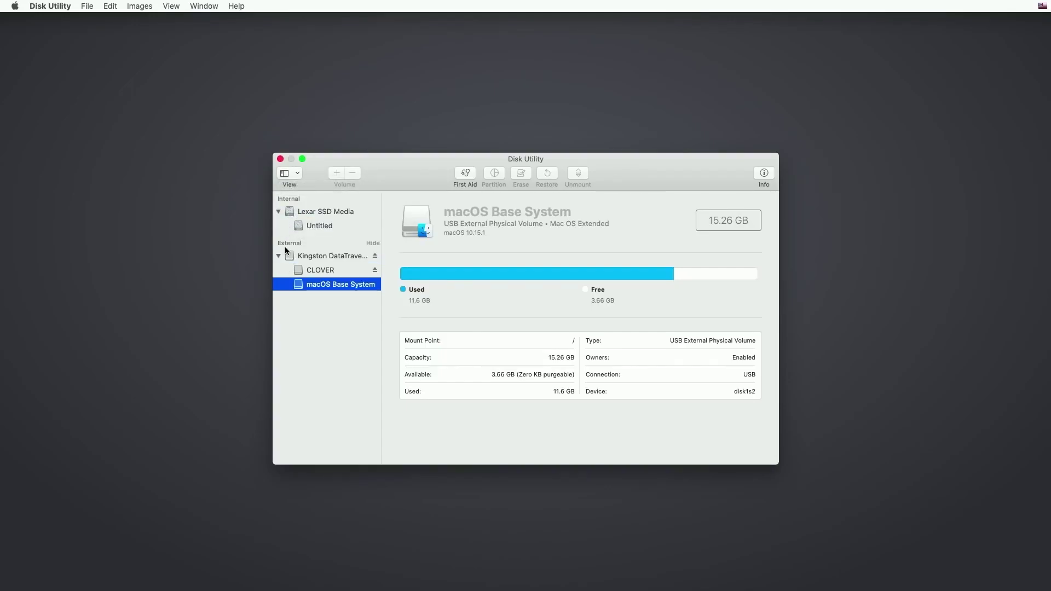
pyautogui.click(310, 214)
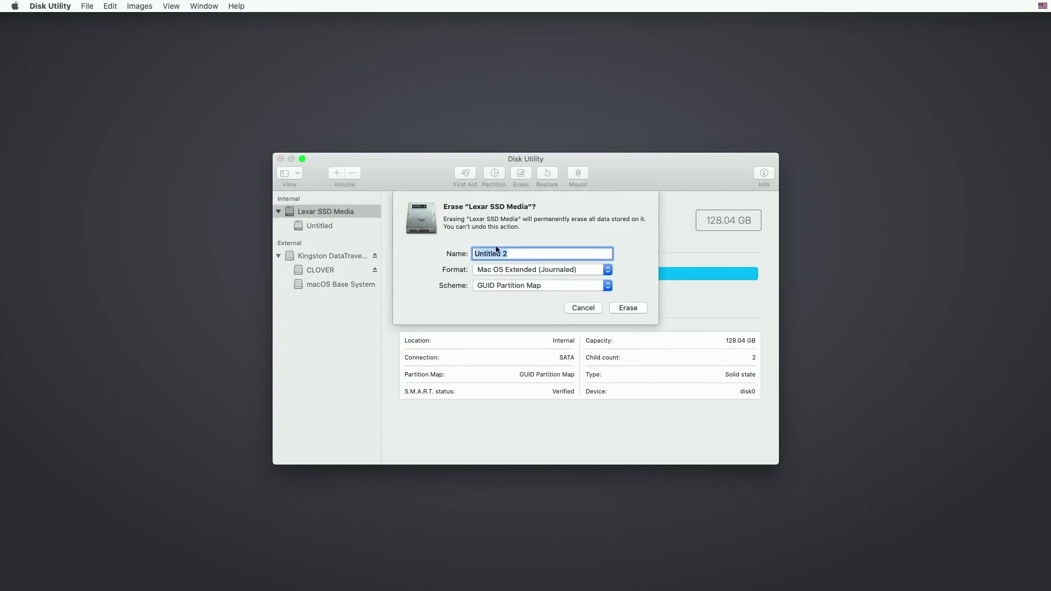
# Erase the Lexar SSD as 'Mac HD', Mac OS Extended (Journaled) with GUID Partition Map
pyautogui.click(526, 254)
pyautogui.tripleClick(527, 254)
pyautogui.write('Mac HD')
pyautogui.click(627, 307)
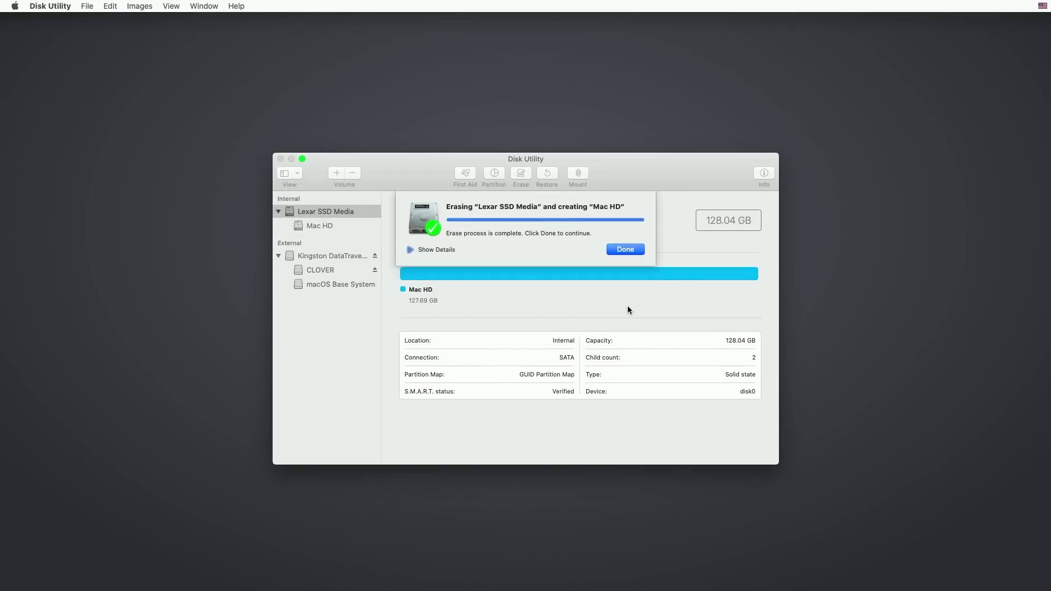
pyautogui.click(635, 249)
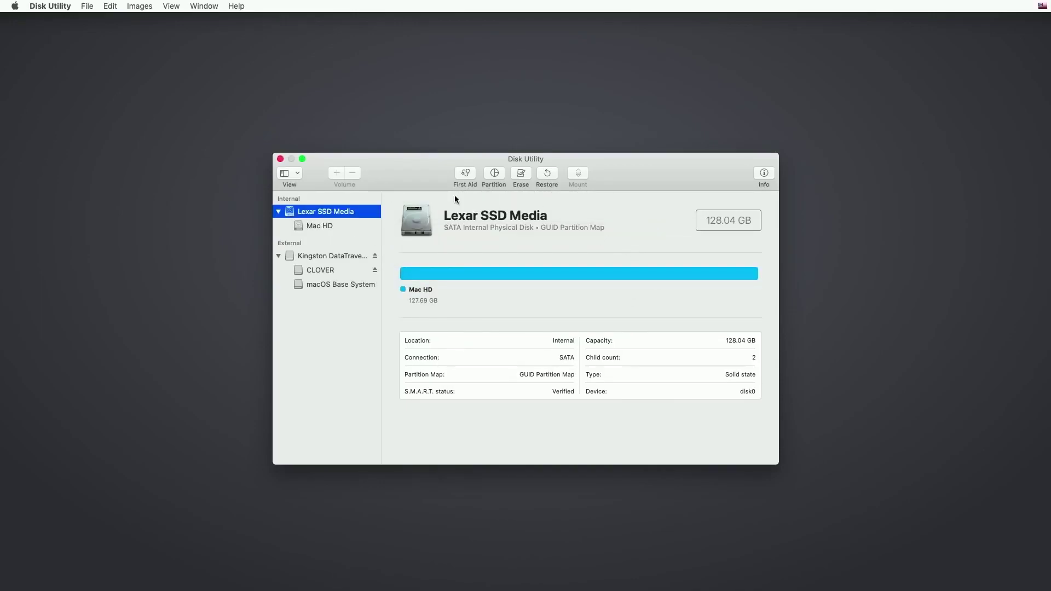
# Quit Disk Utility, choose Reinstall macOS, accept the licence, and install Catalina onto Mac HD
pyautogui.click(280, 158)
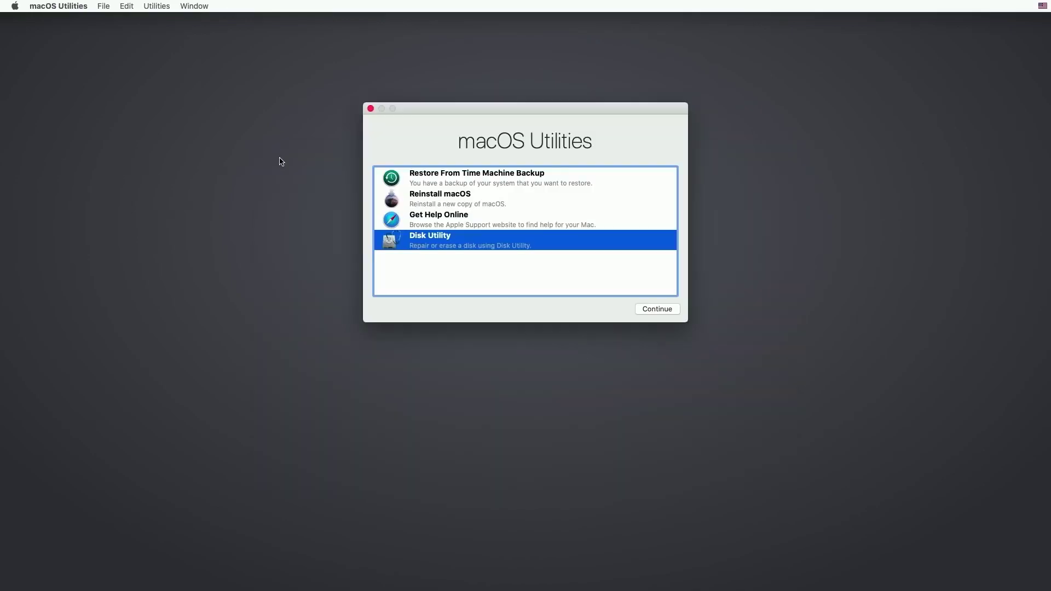
pyautogui.click(445, 198)
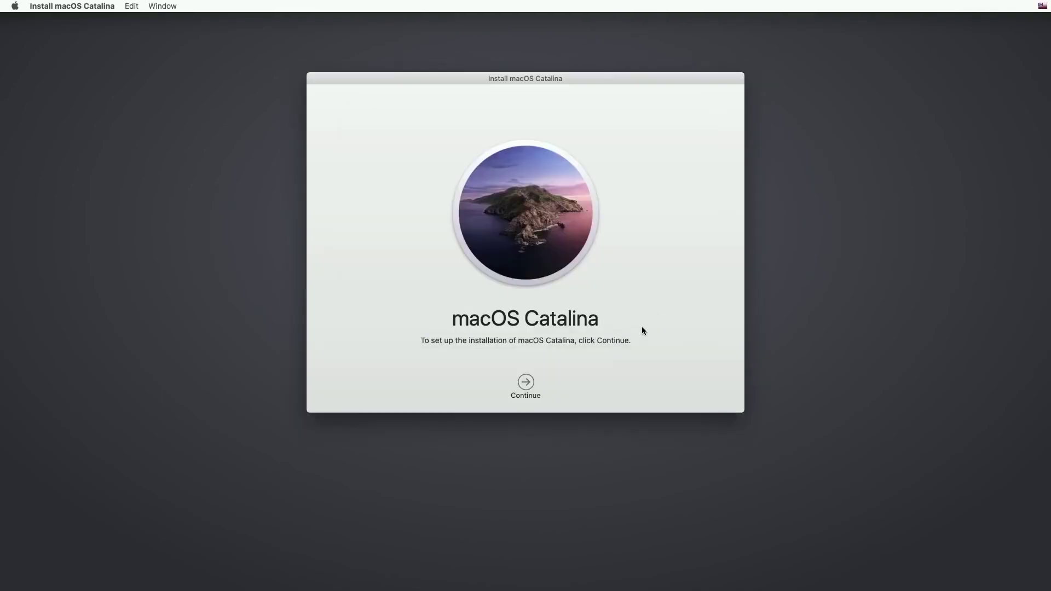
pyautogui.click(525, 383)
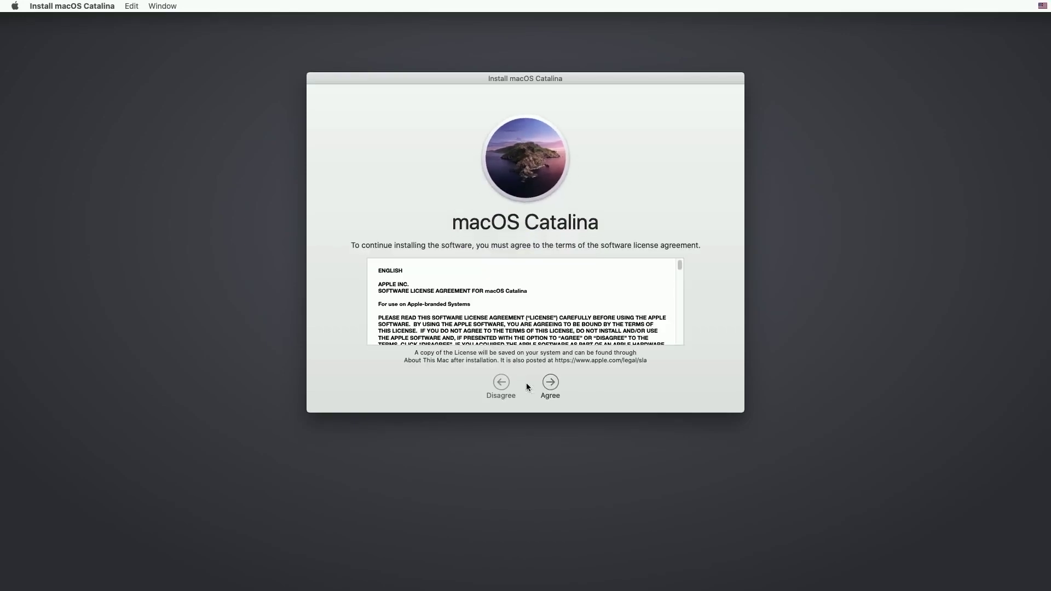
pyautogui.click(553, 385)
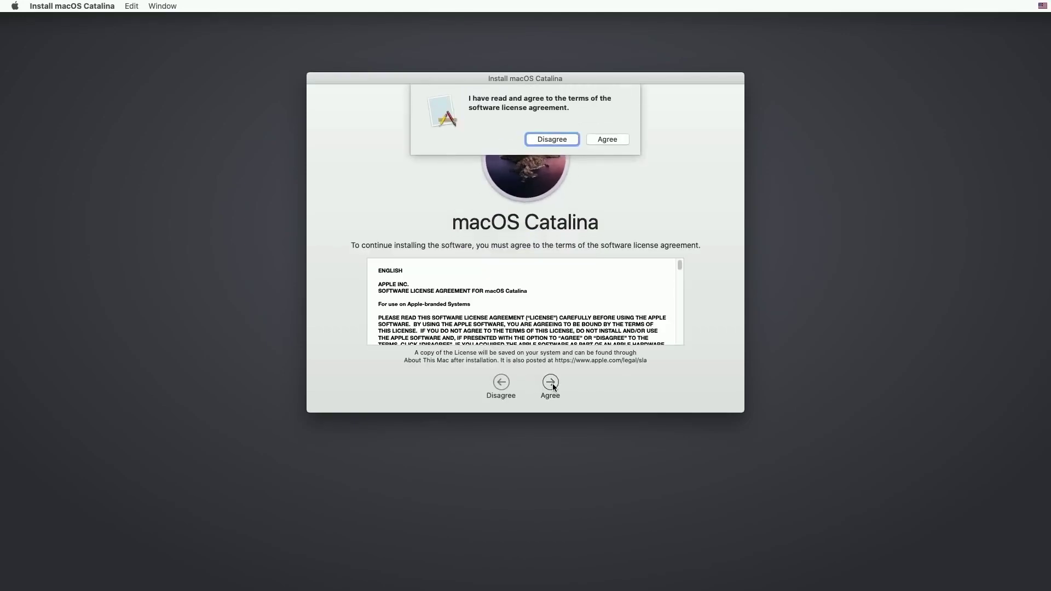
pyautogui.click(608, 139)
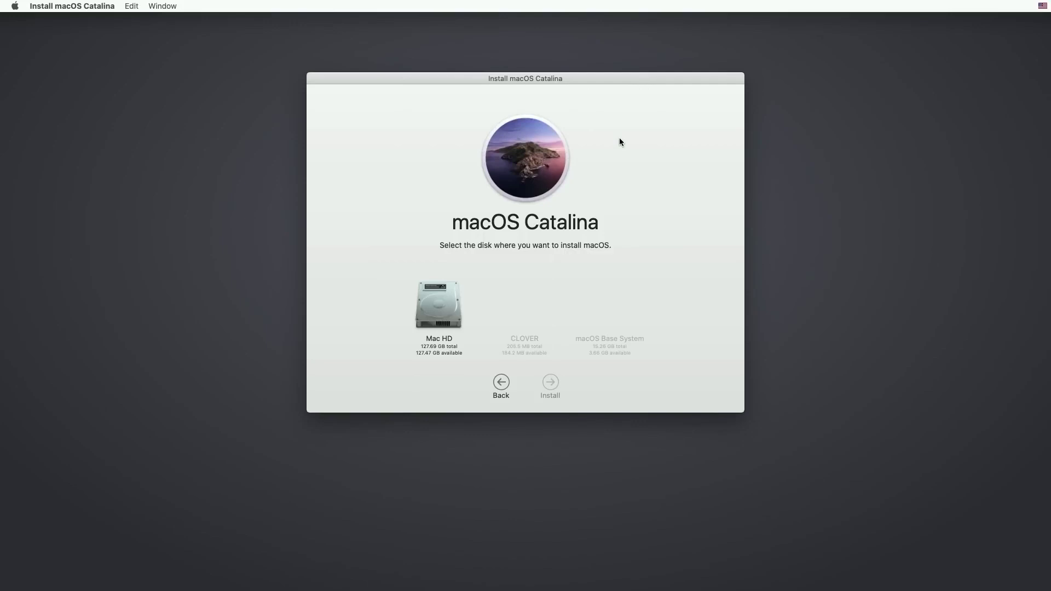
pyautogui.click(443, 311)
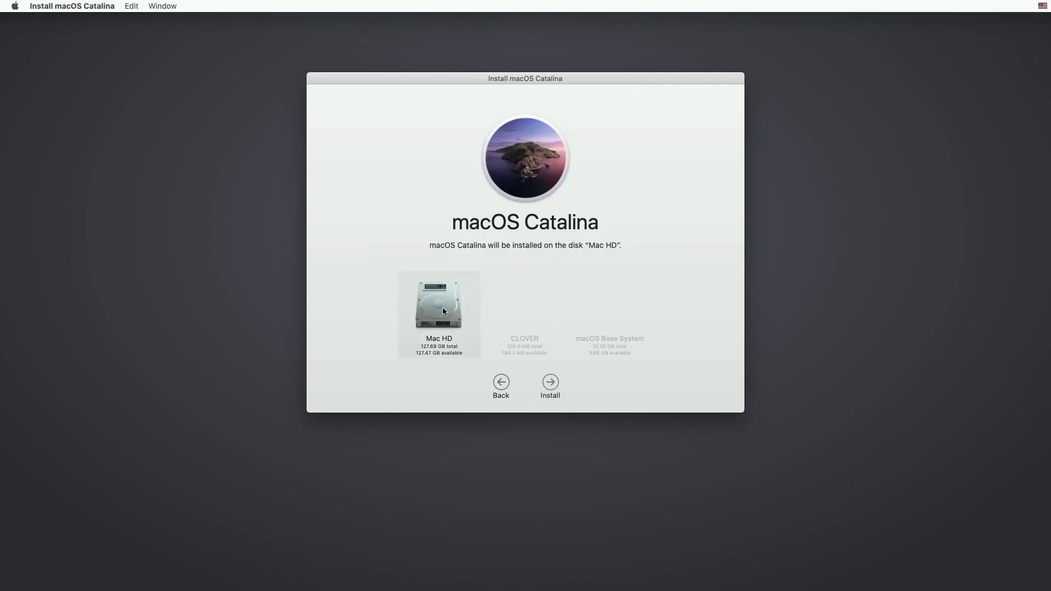
pyautogui.click(548, 382)
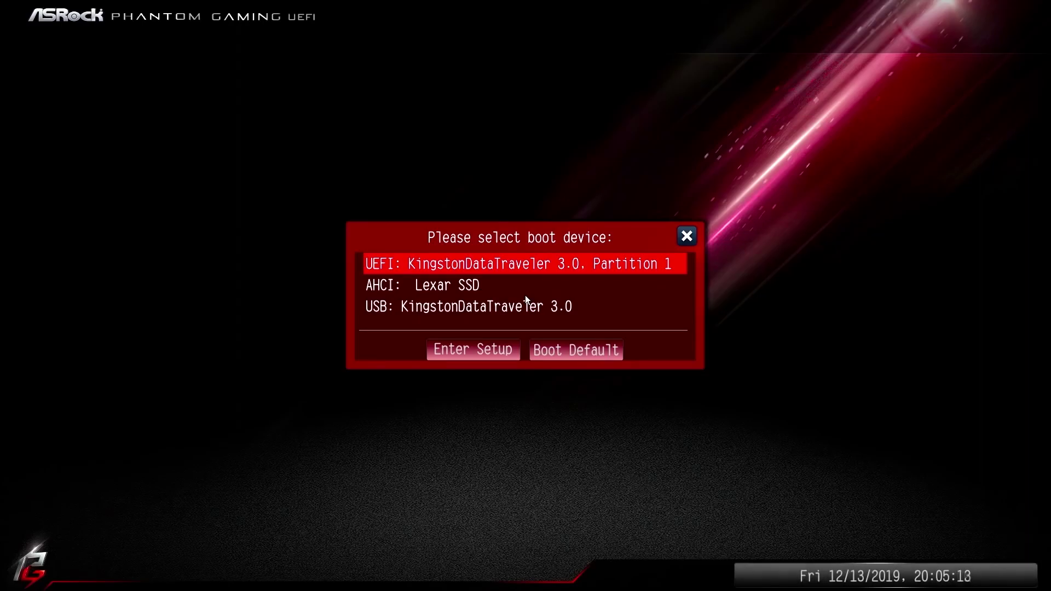
# Across three reboots, boot the Kingston UEFI partition and pick the Mac HD entry in Clover
pyautogui.press('Return')
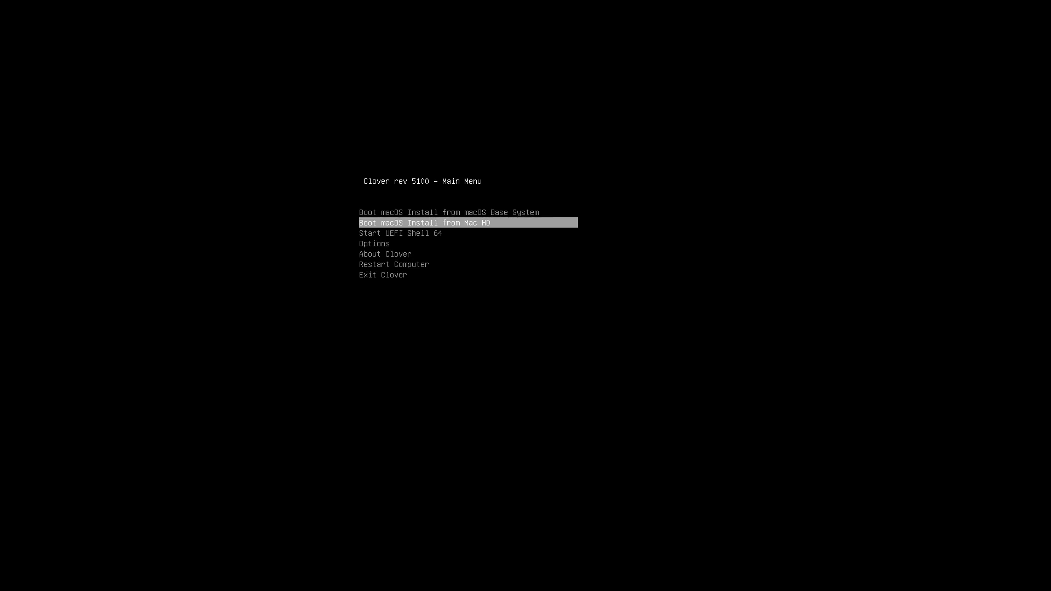
pyautogui.press('Return')
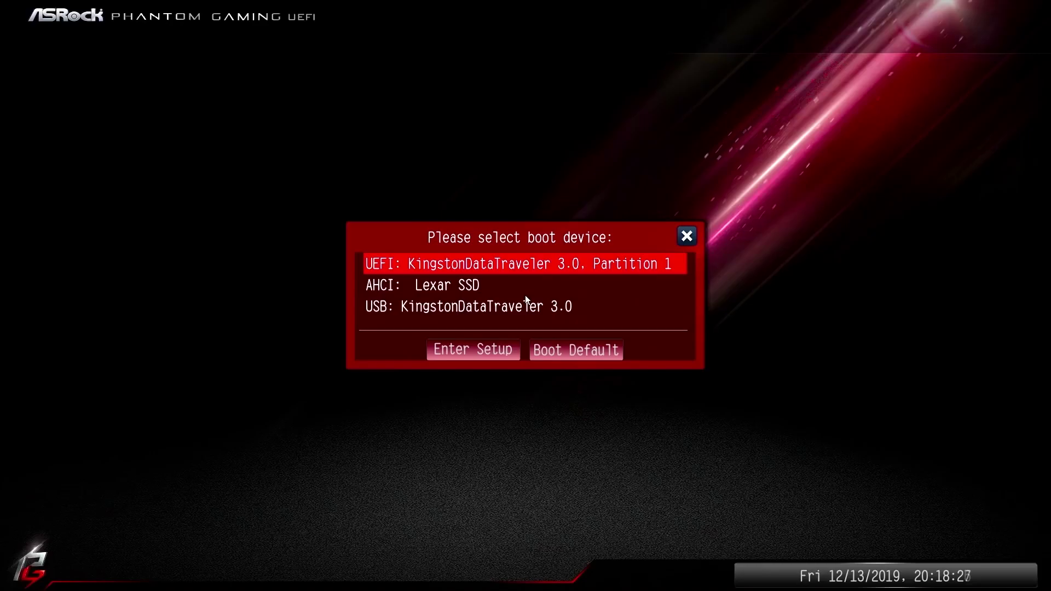
pyautogui.press('Return')
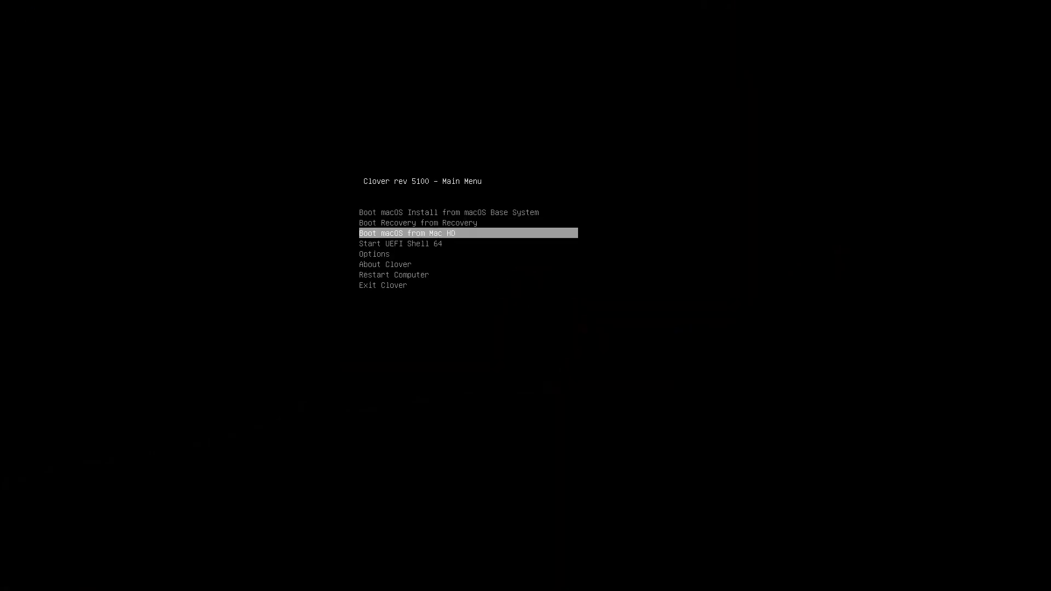
pyautogui.press('Return')
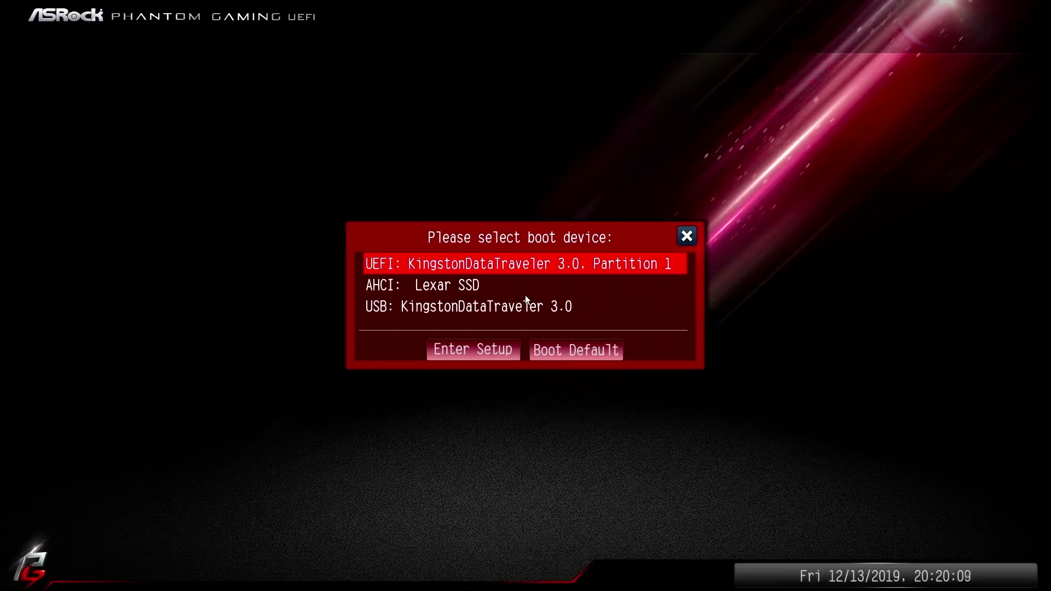
pyautogui.press('Return')
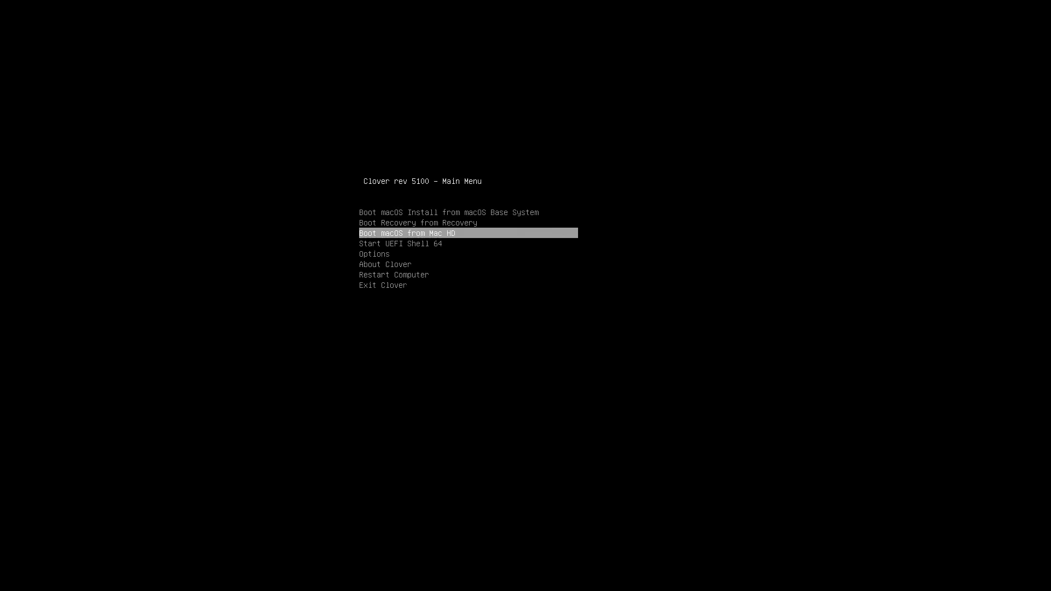
pyautogui.press('Return')
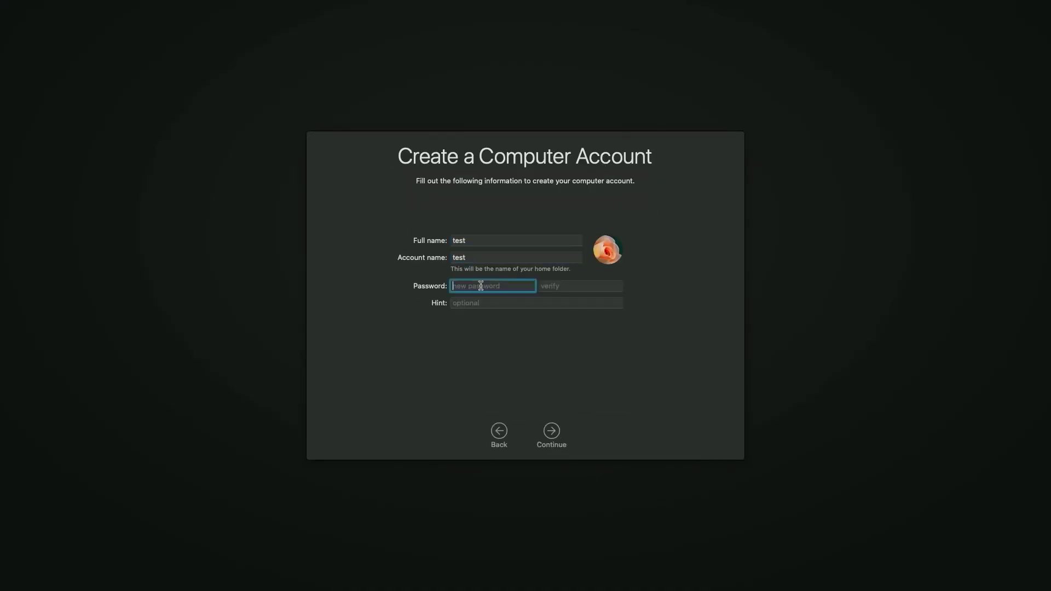
# Finish account setup, check and close About This Mac, then launch Safari from the Dock
pyautogui.click(551, 430)
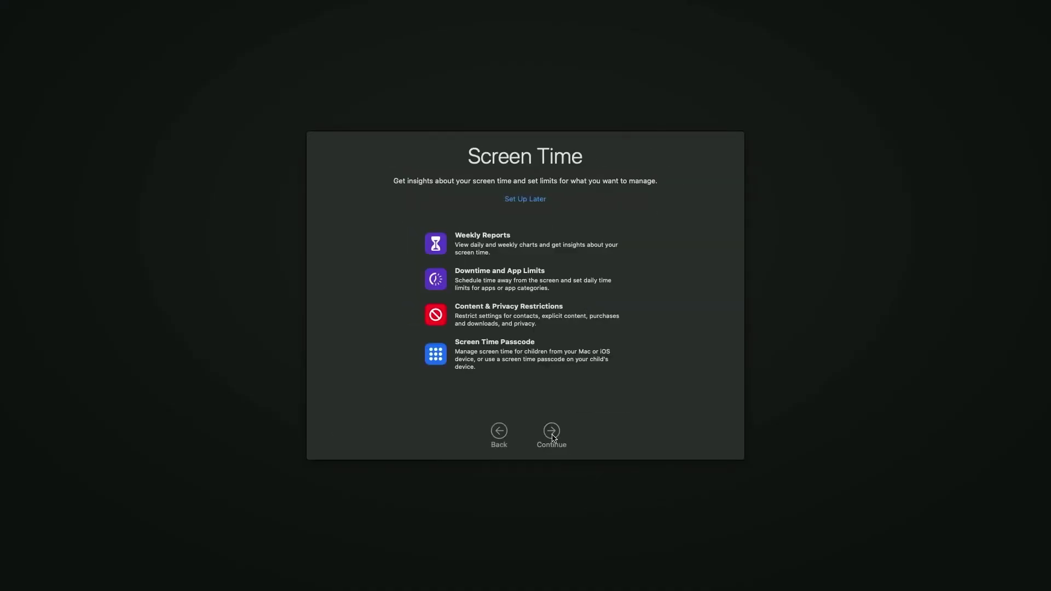
pyautogui.click(552, 432)
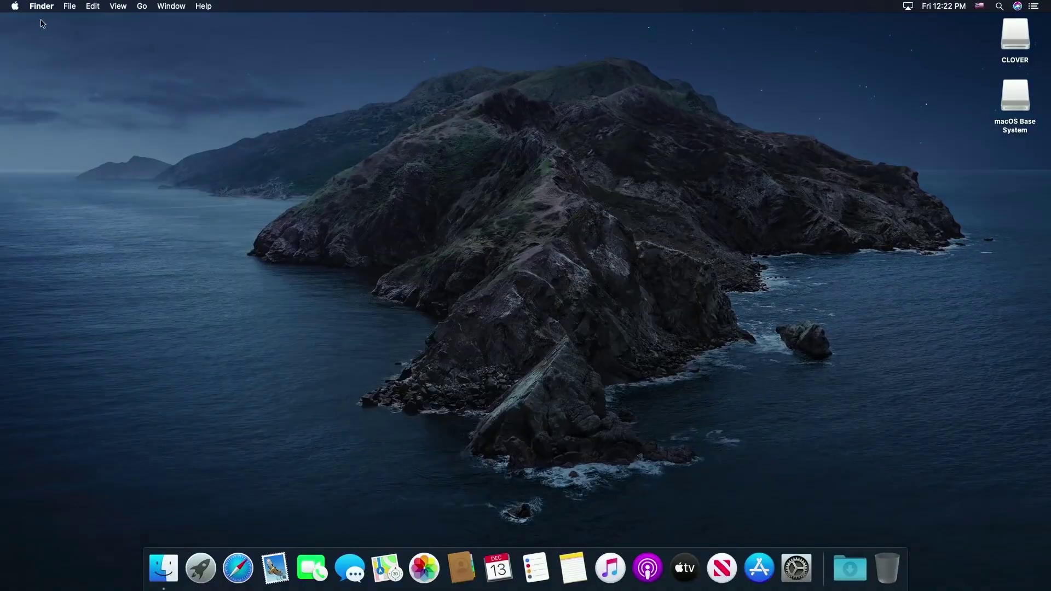
pyautogui.click(16, 8)
pyautogui.click(15, 21)
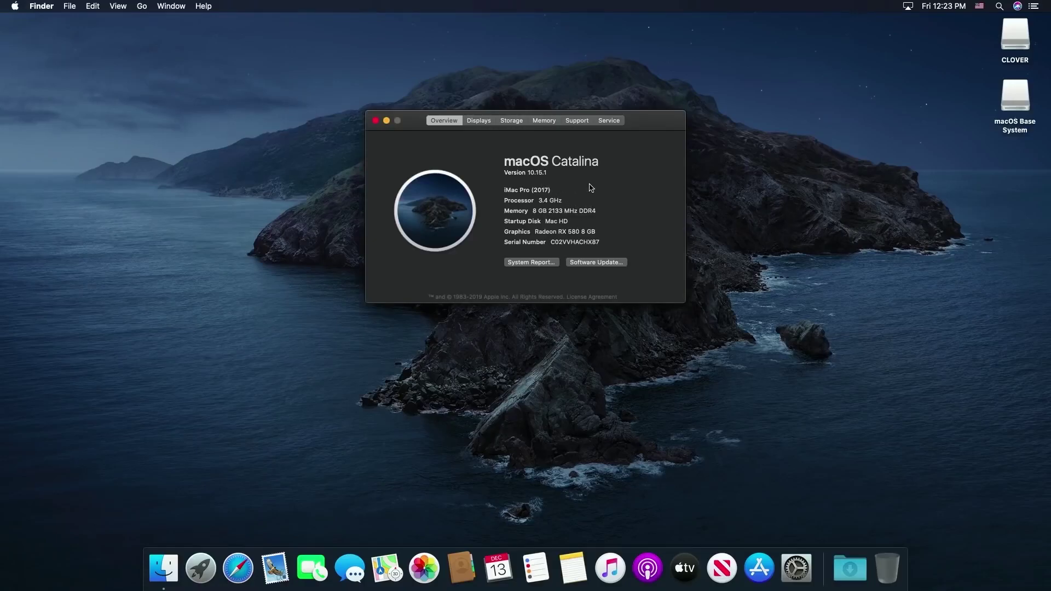
pyautogui.click(375, 121)
pyautogui.click(233, 569)
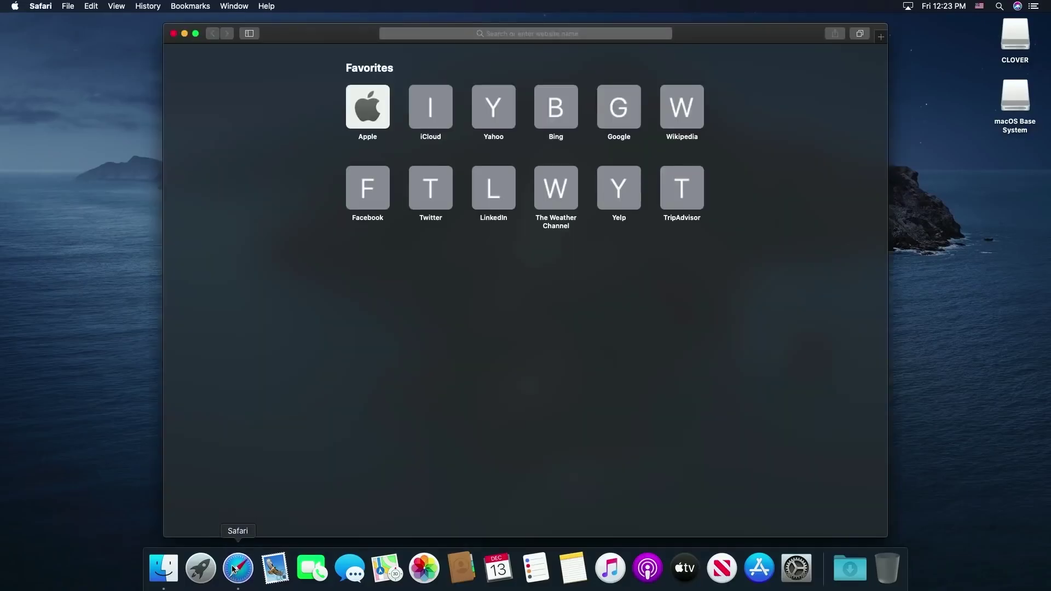
# Search the web for 'clover configurator' and open the mackie100 projects download page
pyautogui.click(542, 37)
pyautogui.write('cl')
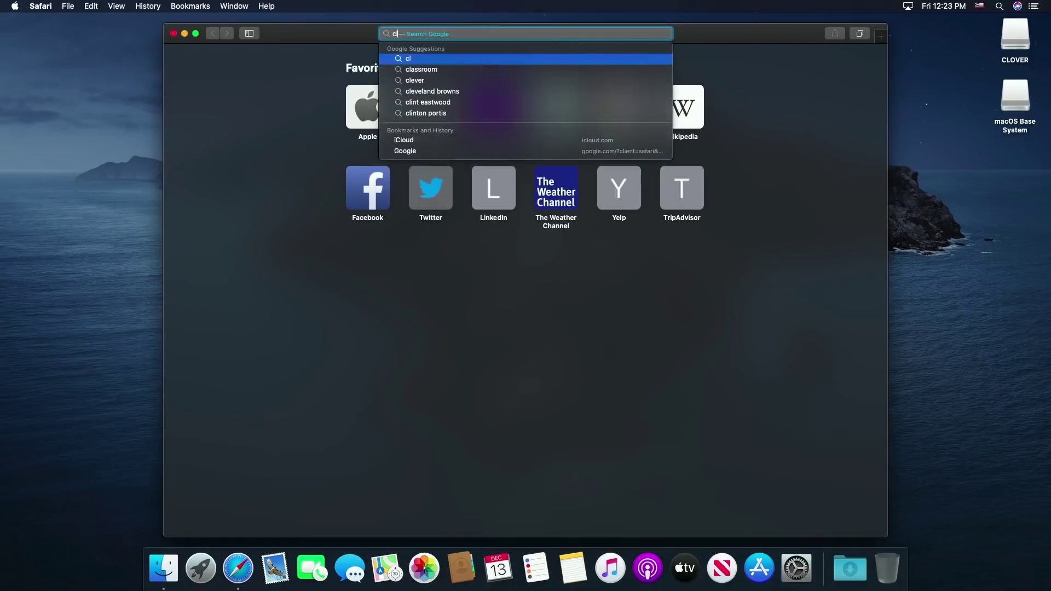
pyautogui.write('over c')
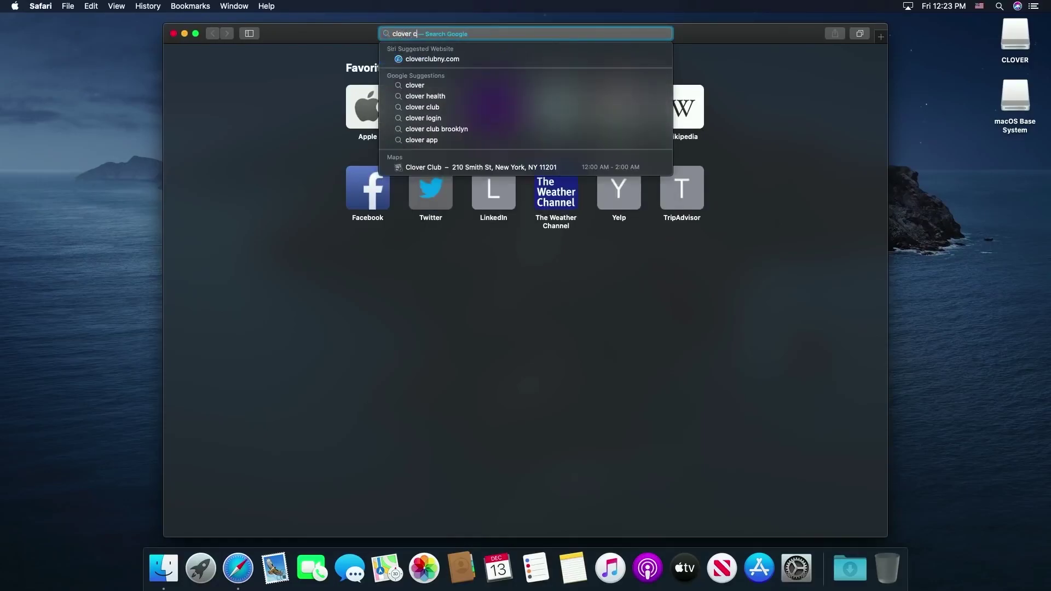
pyautogui.write('onf')
pyautogui.press('Down')
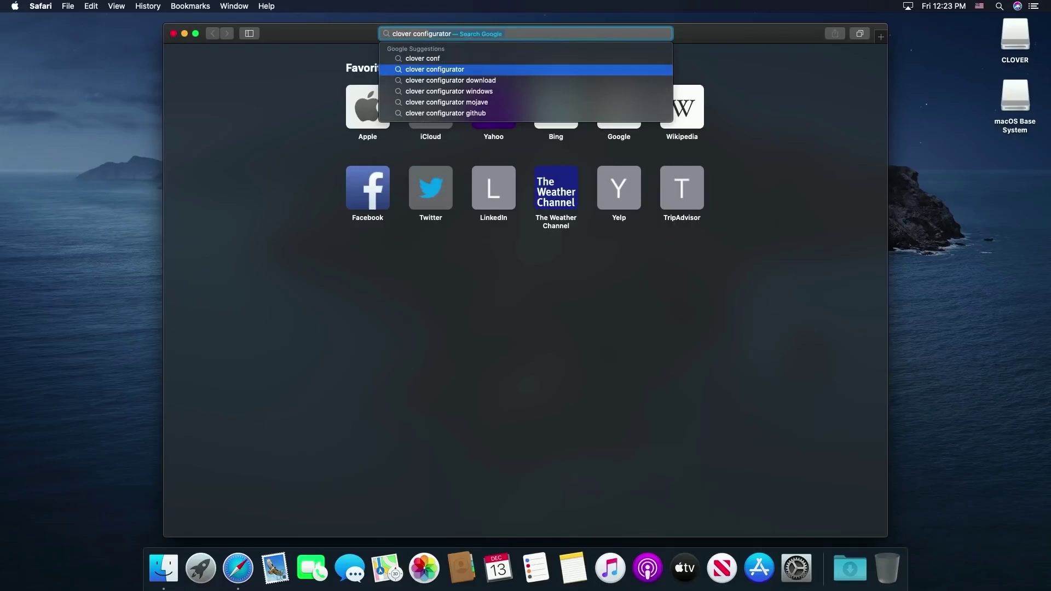
pyautogui.press('Return')
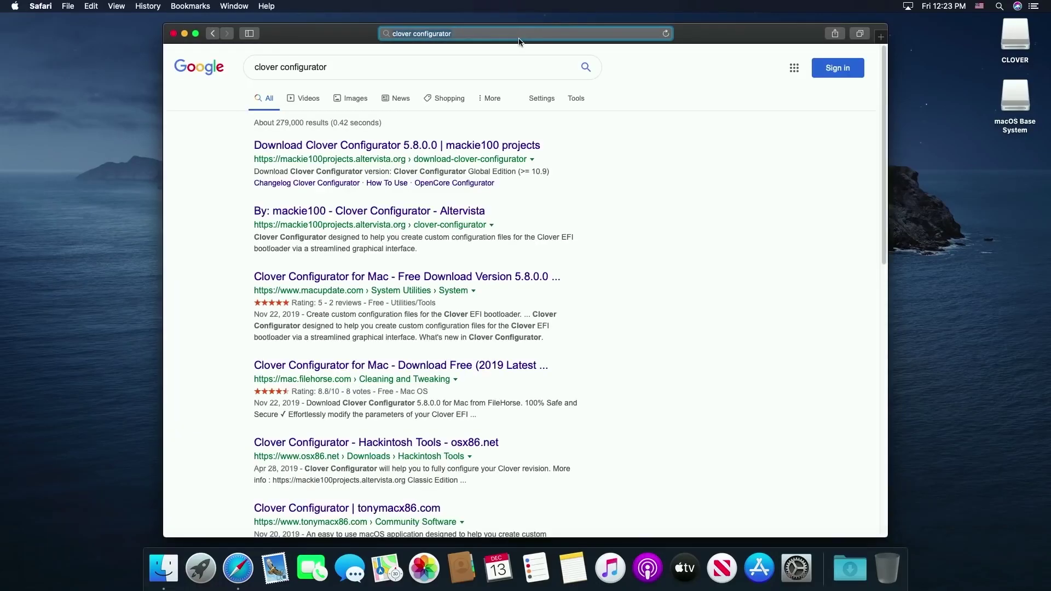
pyautogui.click(440, 146)
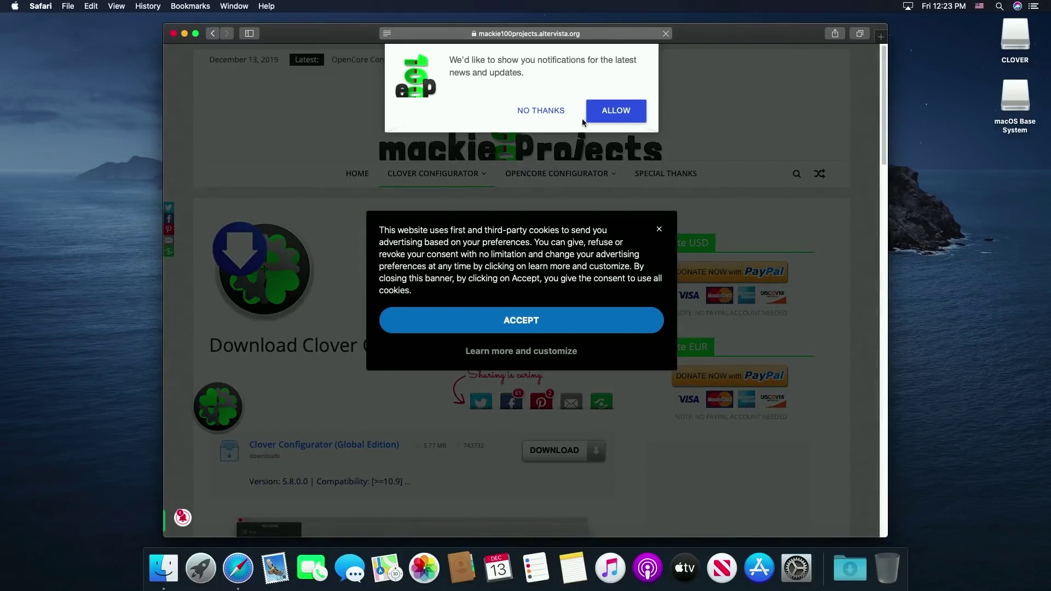
# Dismiss the site pop-ups, download Clover Configurator (Global Edition), allow it, and close Safari
pyautogui.click(532, 111)
pyautogui.click(659, 229)
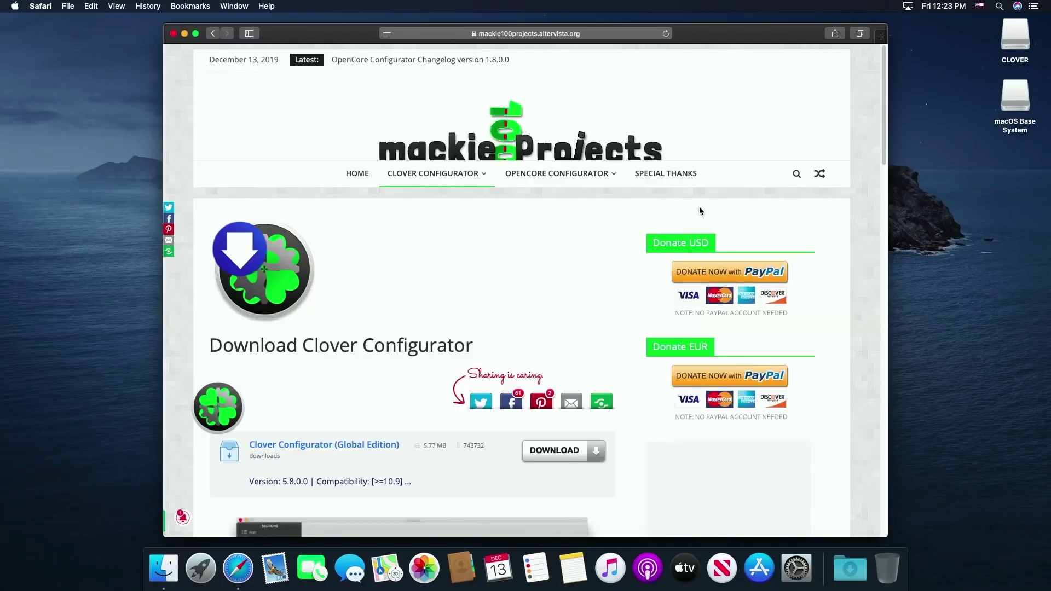
pyautogui.scroll(-3, 629, 388)
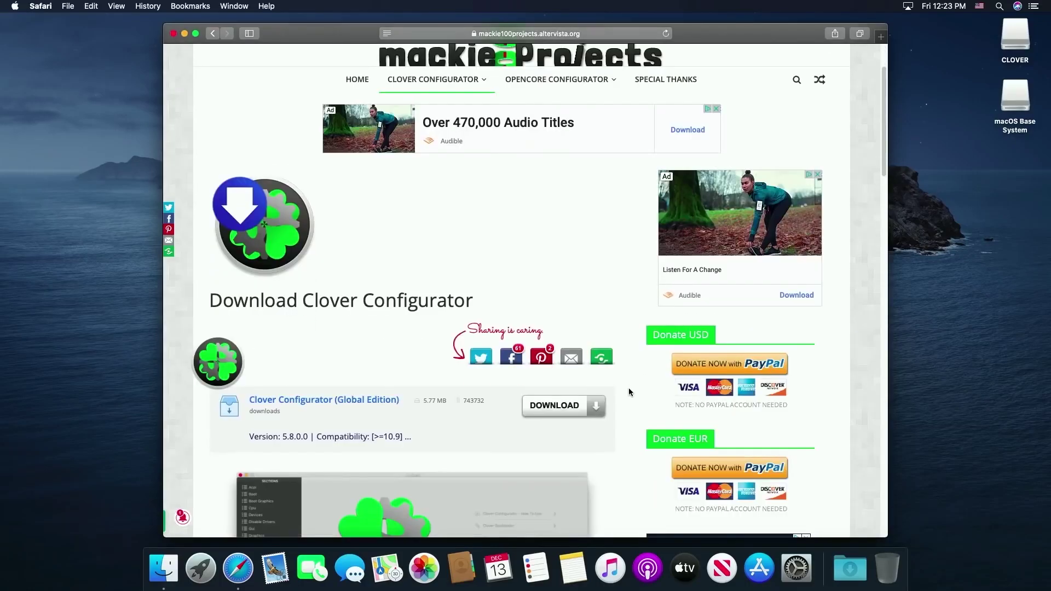
pyautogui.click(589, 405)
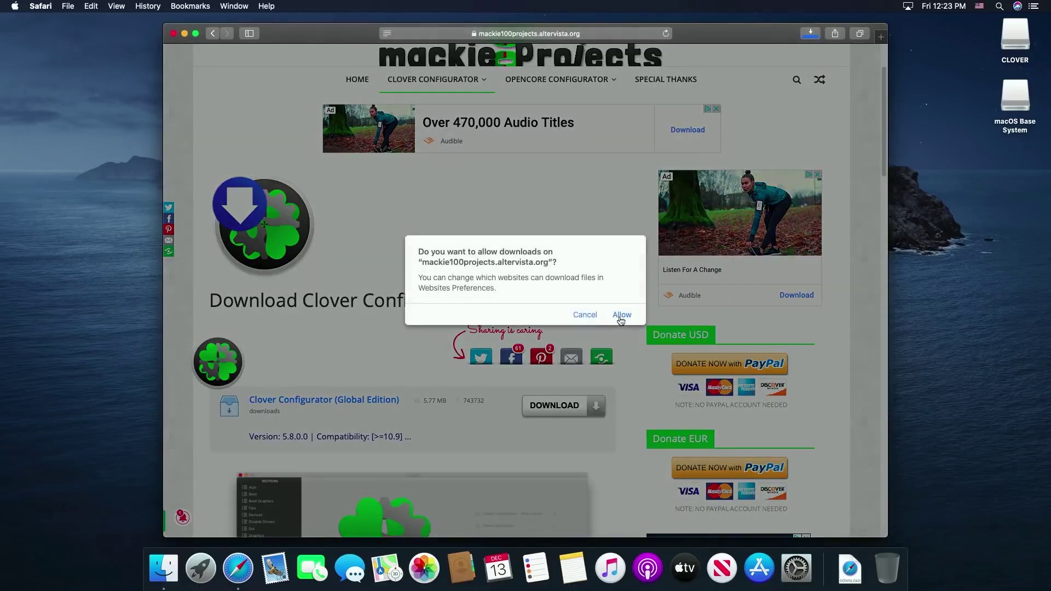
pyautogui.click(619, 314)
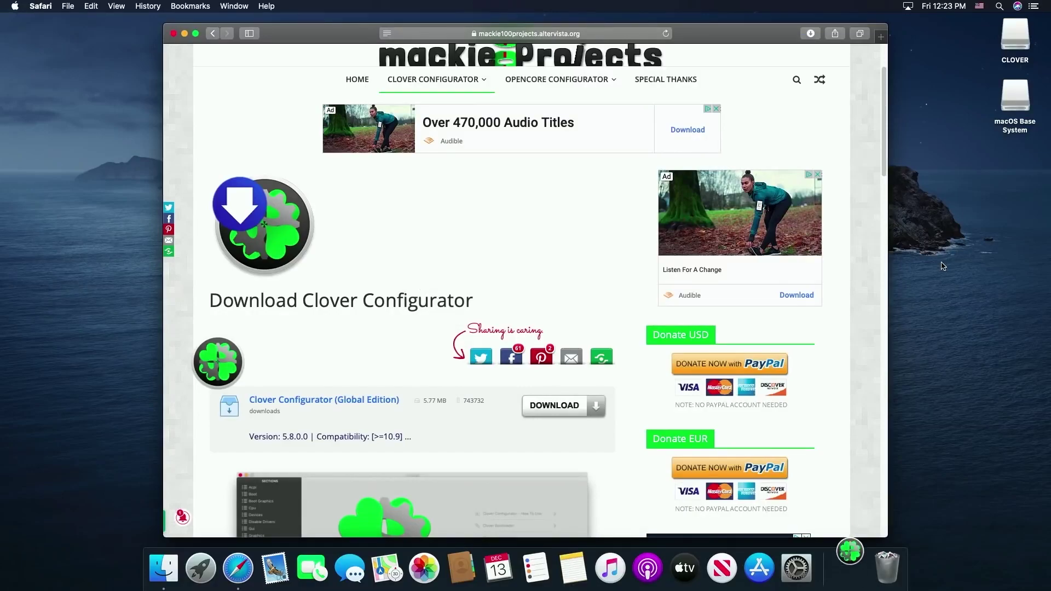
pyautogui.click(174, 34)
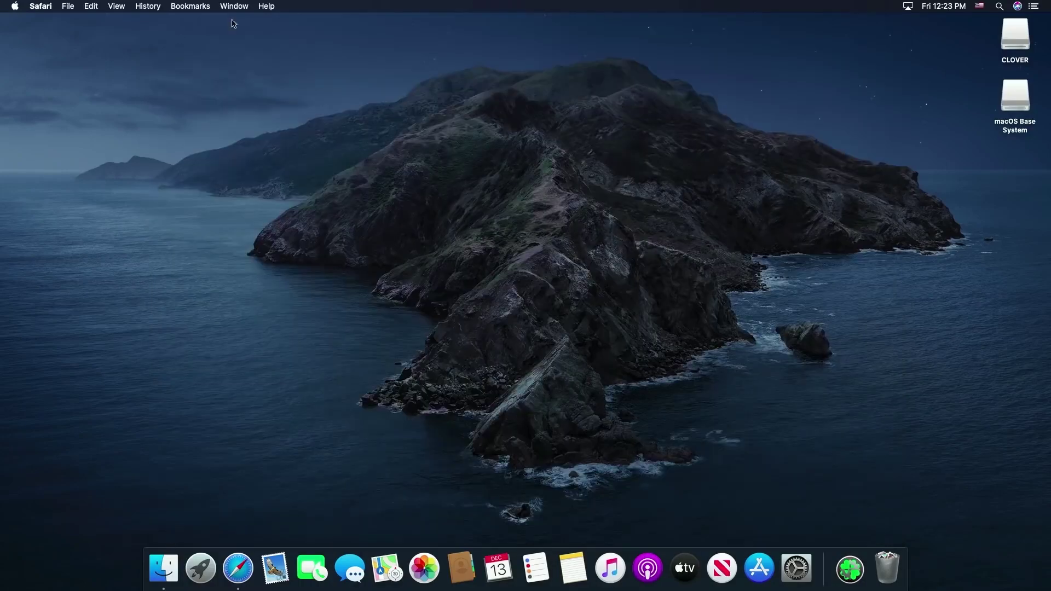
# Drag Clover Configurator from Downloads to the desktop and try launching it, dismissing the developer warning
pyautogui.click(847, 575)
pyautogui.moveTo(852, 520); pyautogui.dragTo(1012, 286)
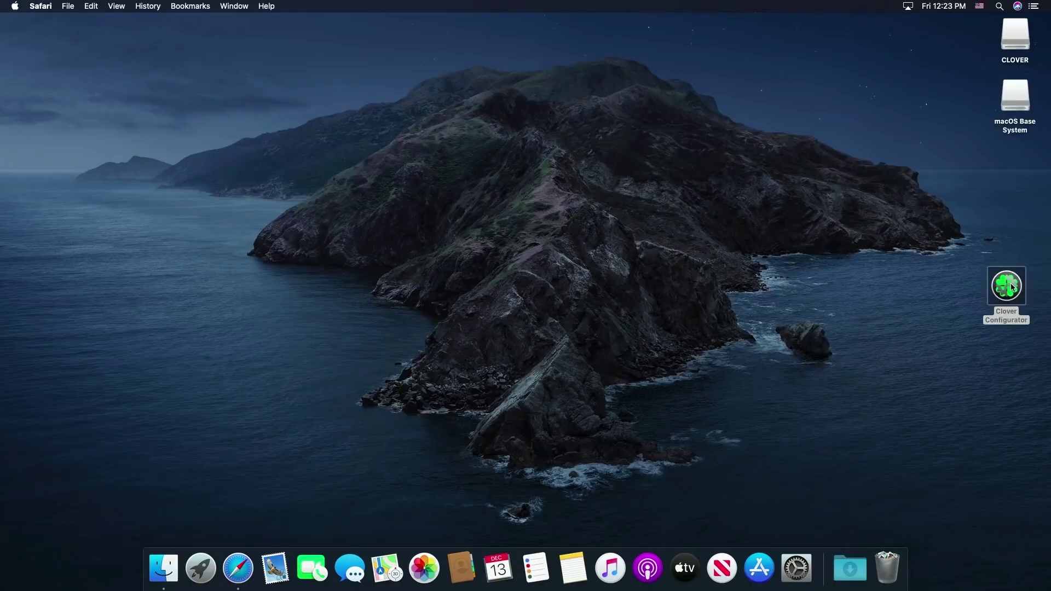
pyautogui.doubleClick(1012, 286)
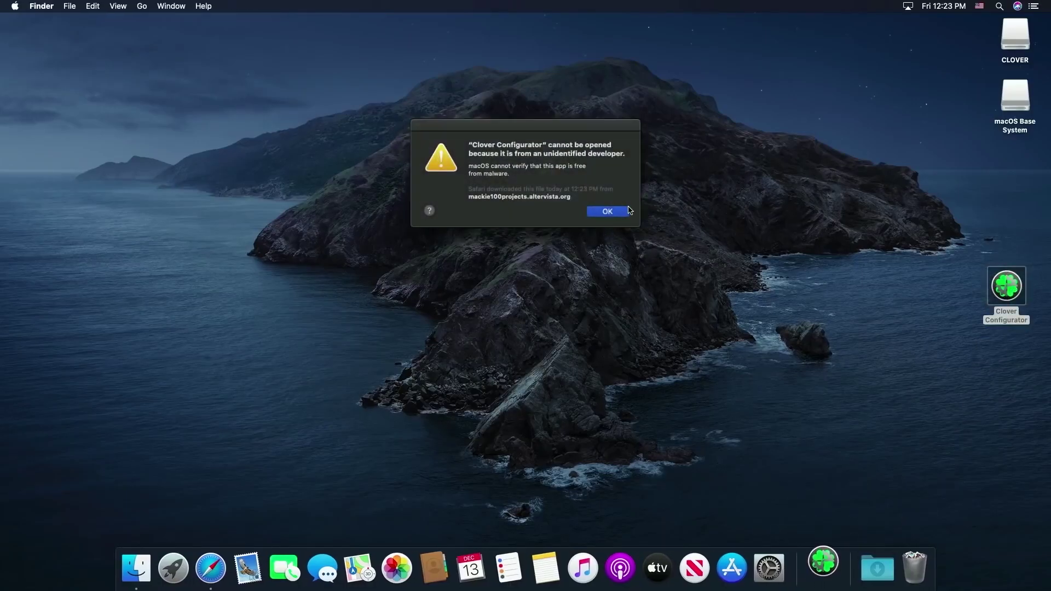
pyautogui.click(625, 211)
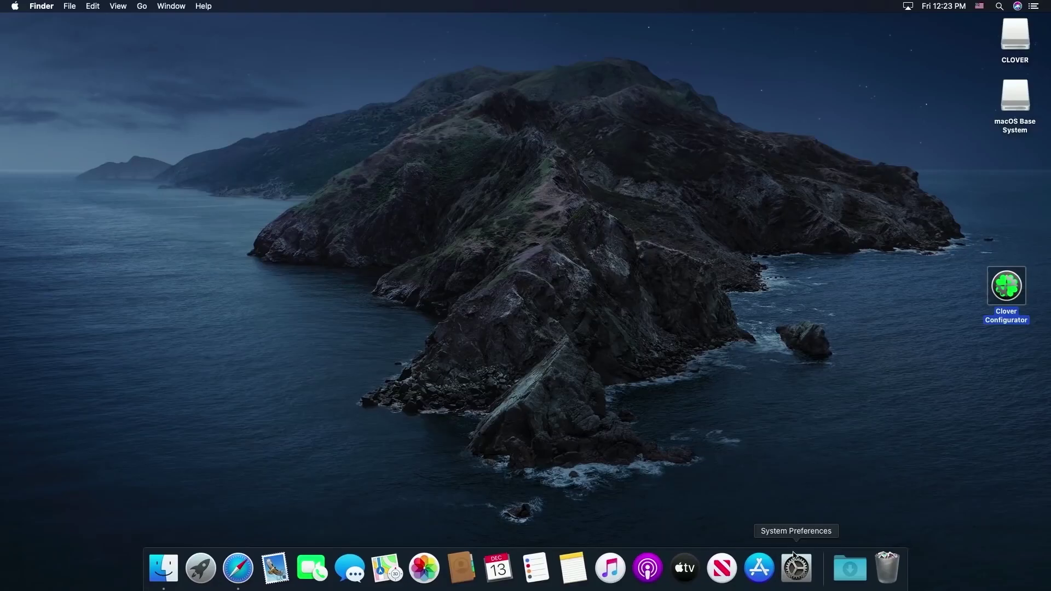
# In Security & Privacy, allow the blocked Clover Configurator and confirm opening it
pyautogui.click(796, 567)
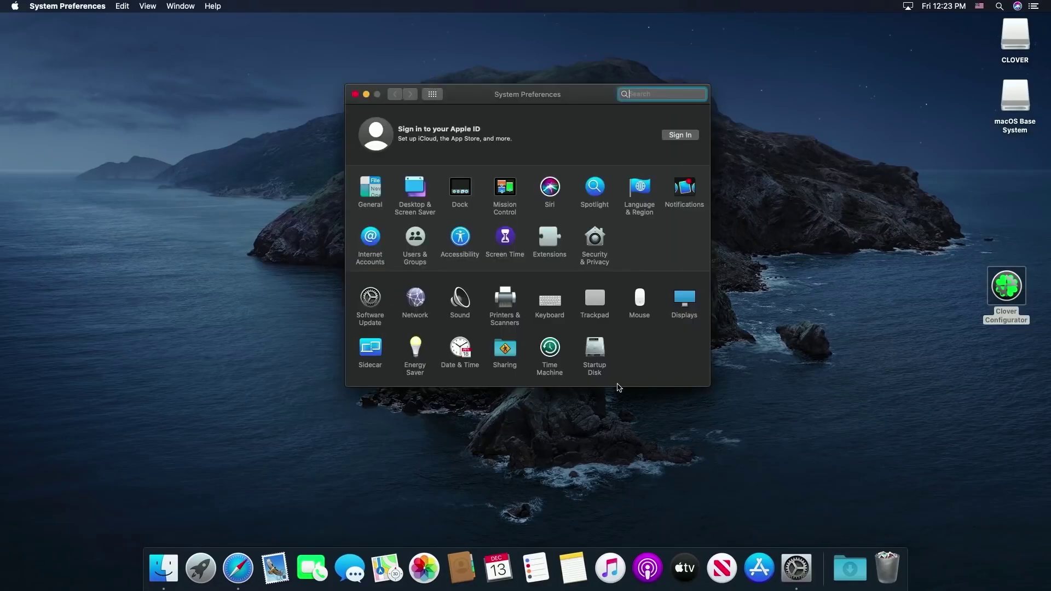
pyautogui.click(600, 246)
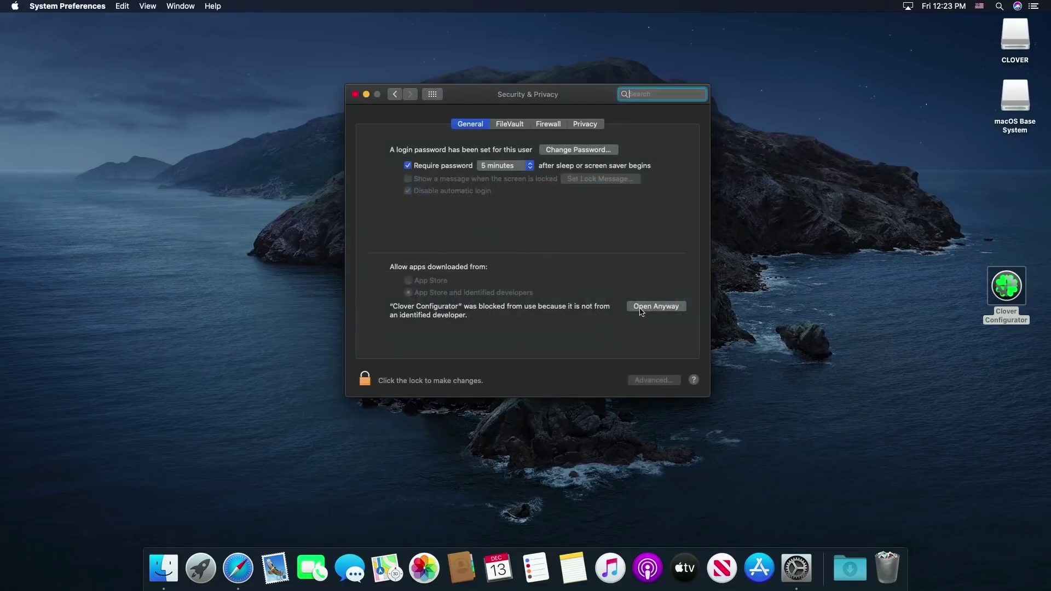
pyautogui.click(645, 307)
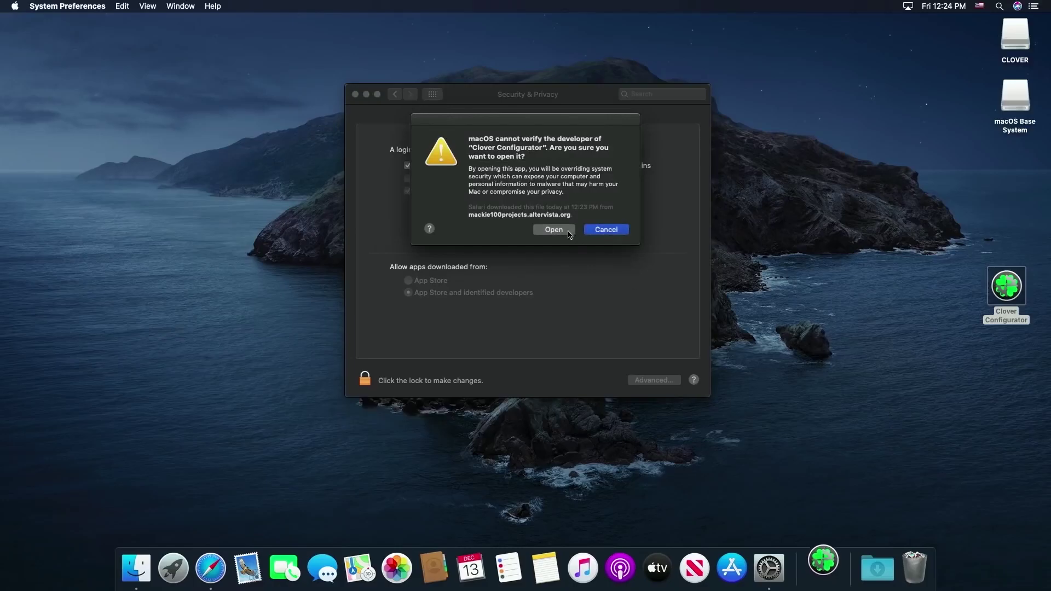
pyautogui.click(564, 230)
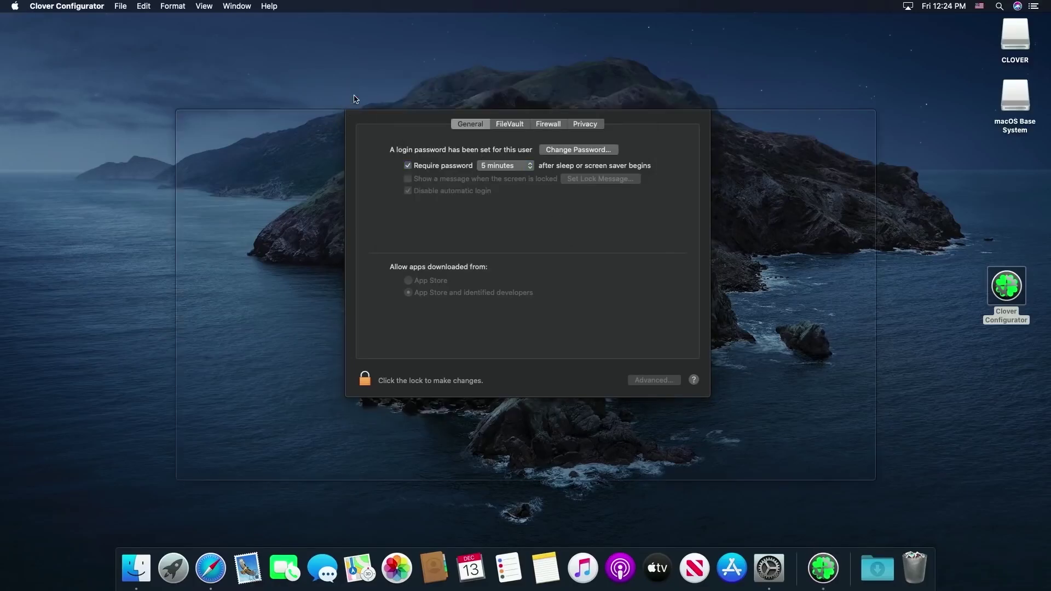
# Mount the internal drive's EFI partition in Clover Configurator with the admin password and open it
pyautogui.click(355, 95)
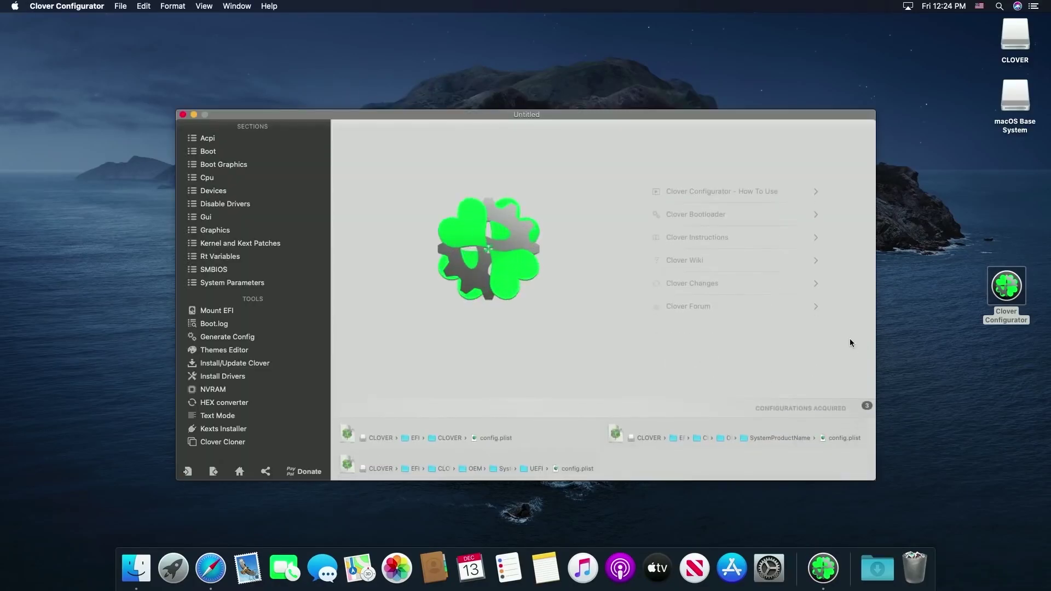
pyautogui.moveTo(680, 117); pyautogui.dragTo(641, 51)
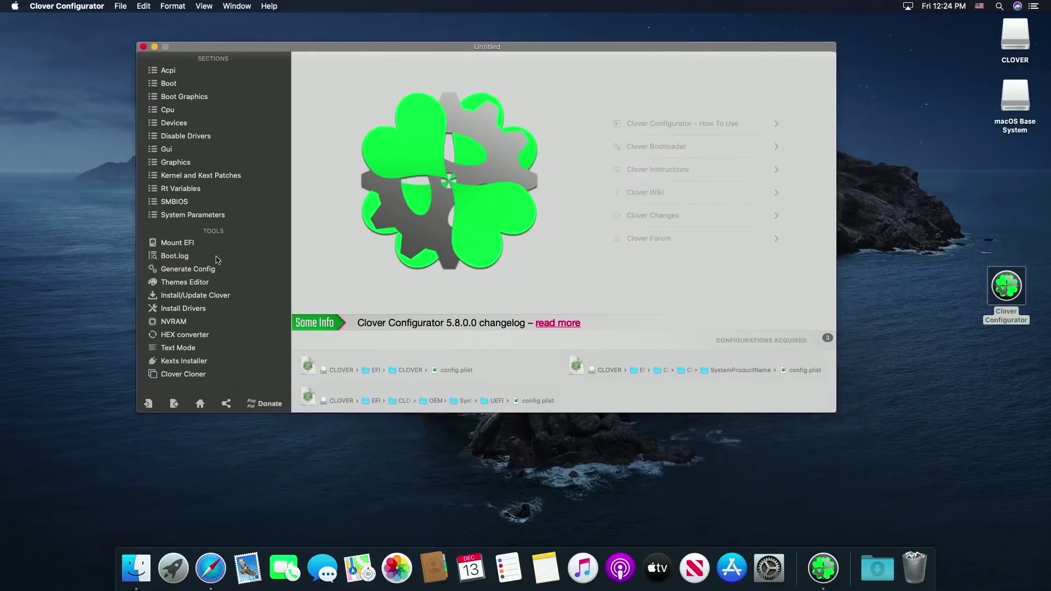
pyautogui.click(184, 246)
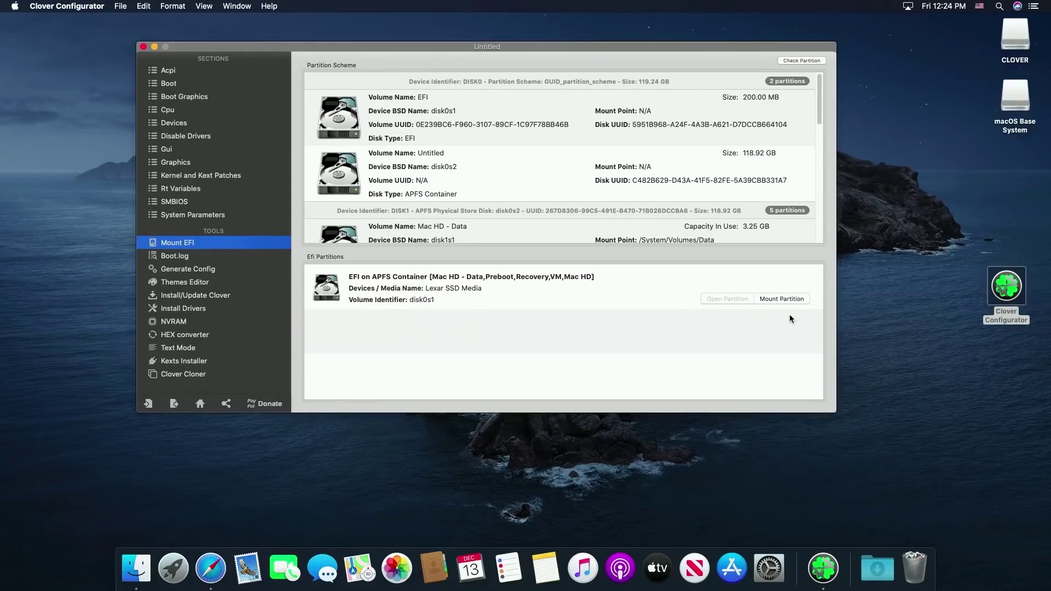
pyautogui.click(788, 301)
pyautogui.write('123456')
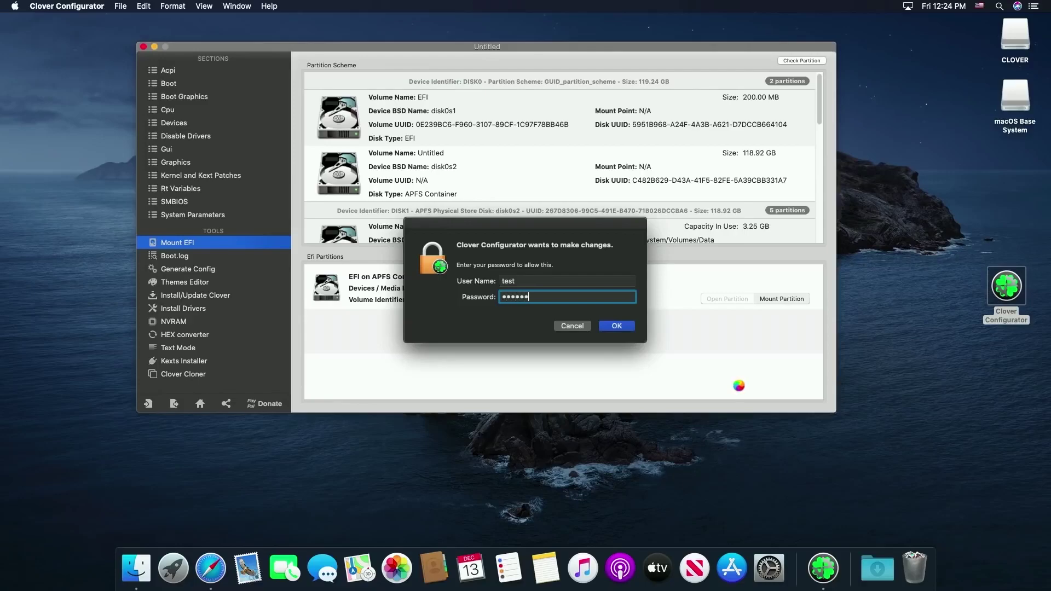
pyautogui.press('Return')
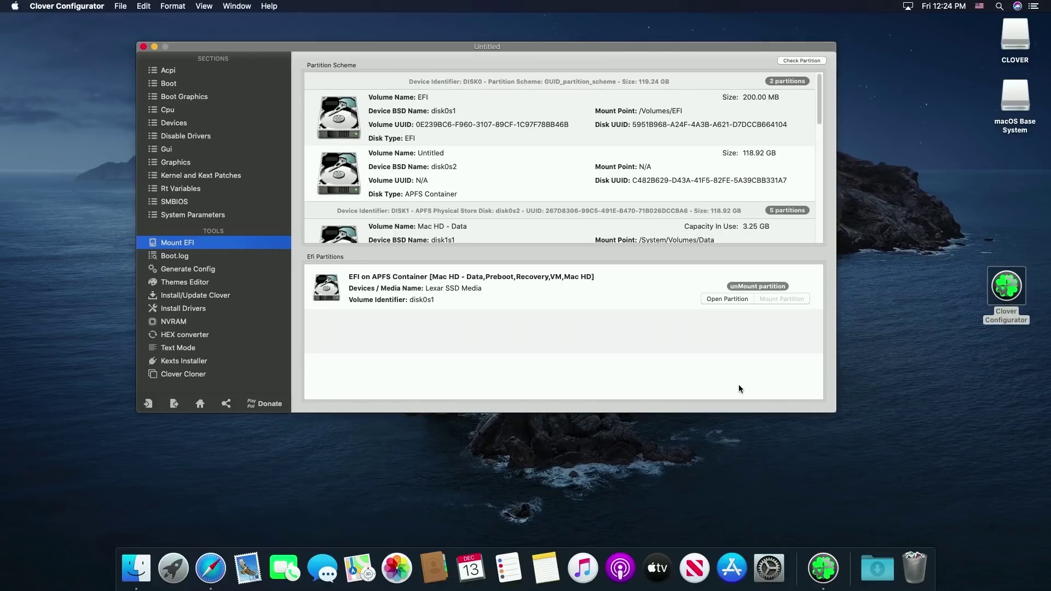
pyautogui.click(722, 298)
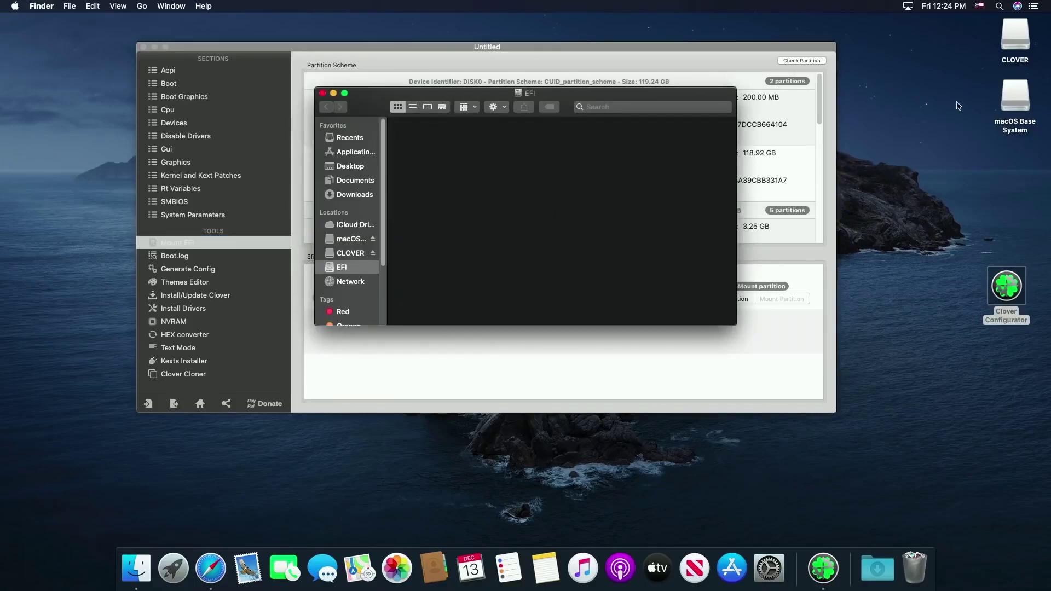
# Copy the EFI folder from the CLOVER USB onto the EFI partition, then unmount it
pyautogui.moveTo(625, 97); pyautogui.dragTo(396, 44)
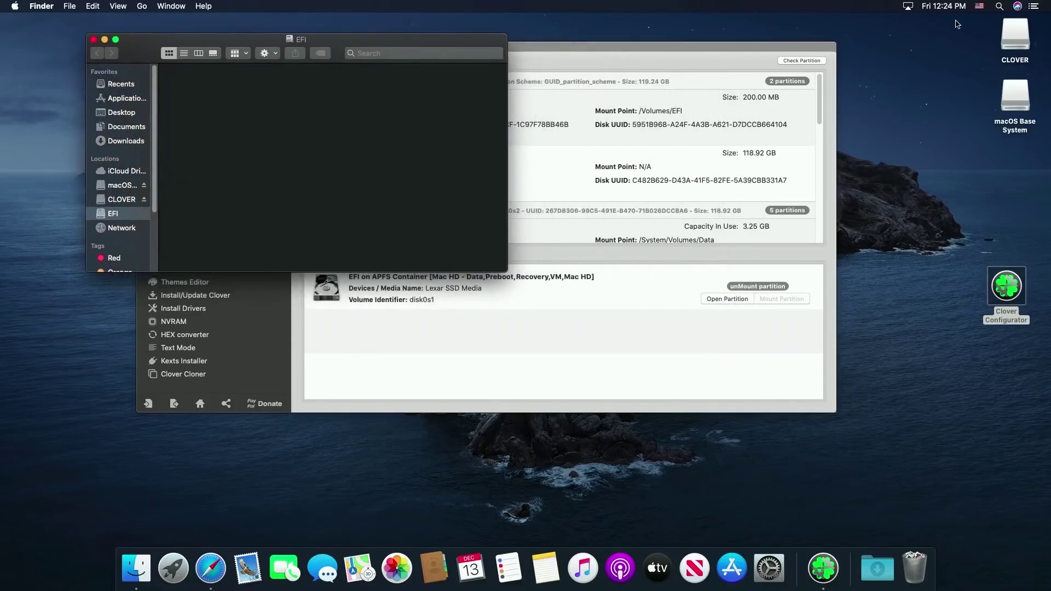
pyautogui.doubleClick(1022, 36)
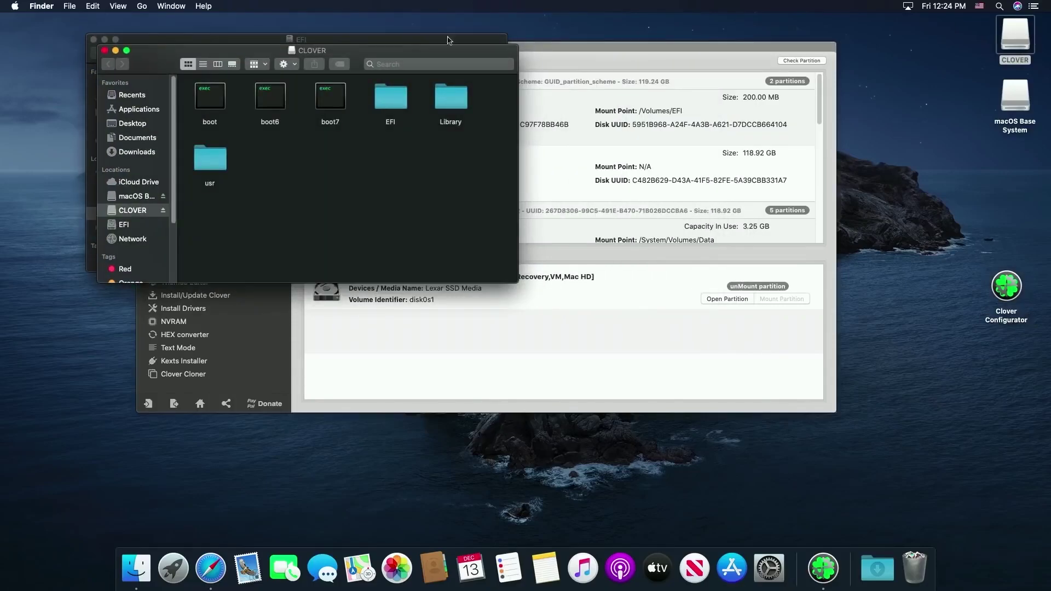
pyautogui.moveTo(398, 53); pyautogui.dragTo(908, 125)
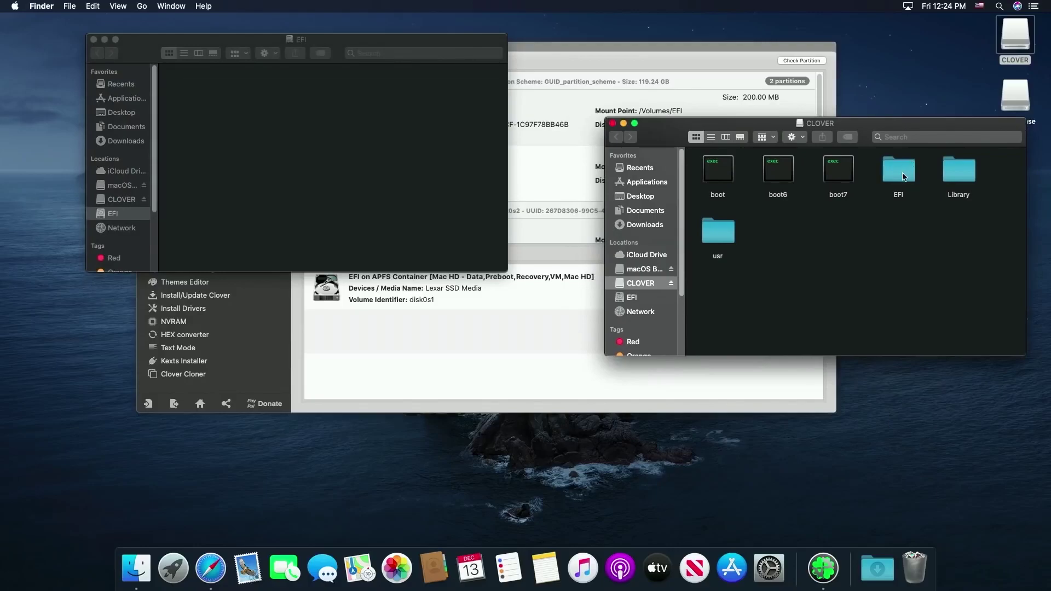
pyautogui.moveTo(906, 178); pyautogui.dragTo(364, 122)
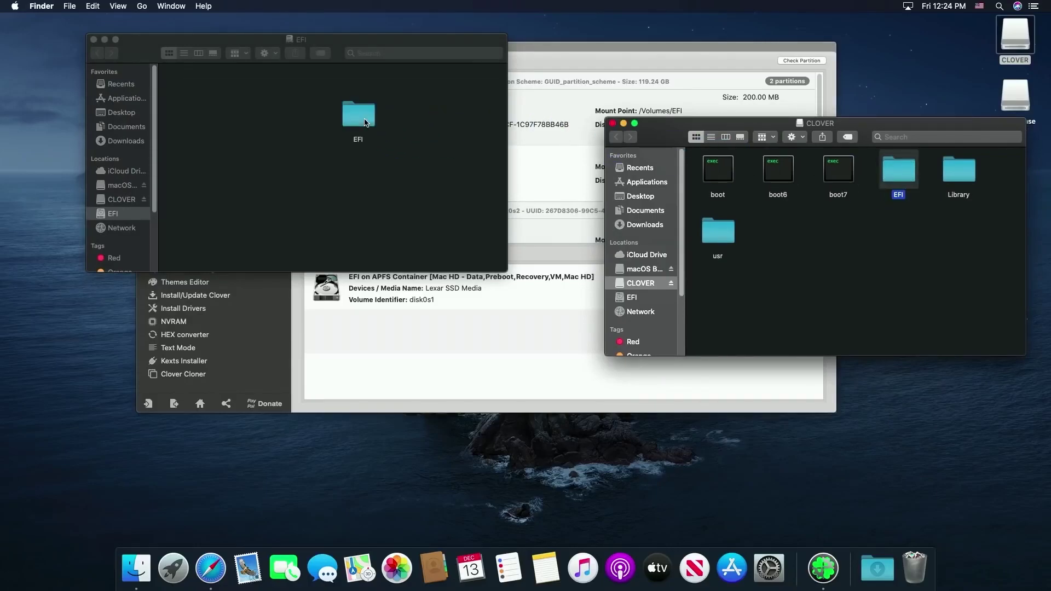
pyautogui.click(613, 126)
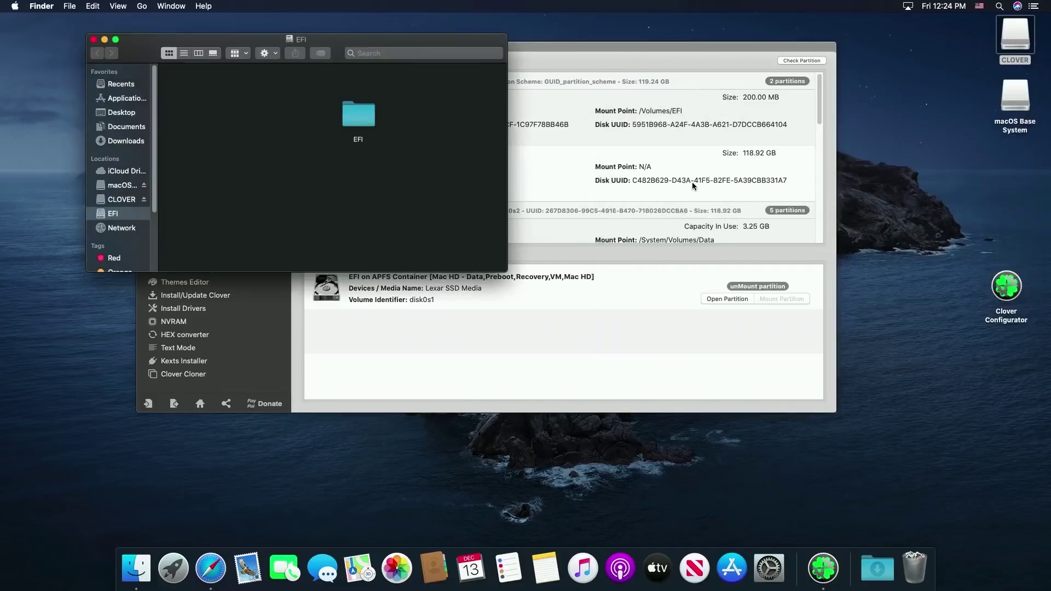
pyautogui.click(95, 39)
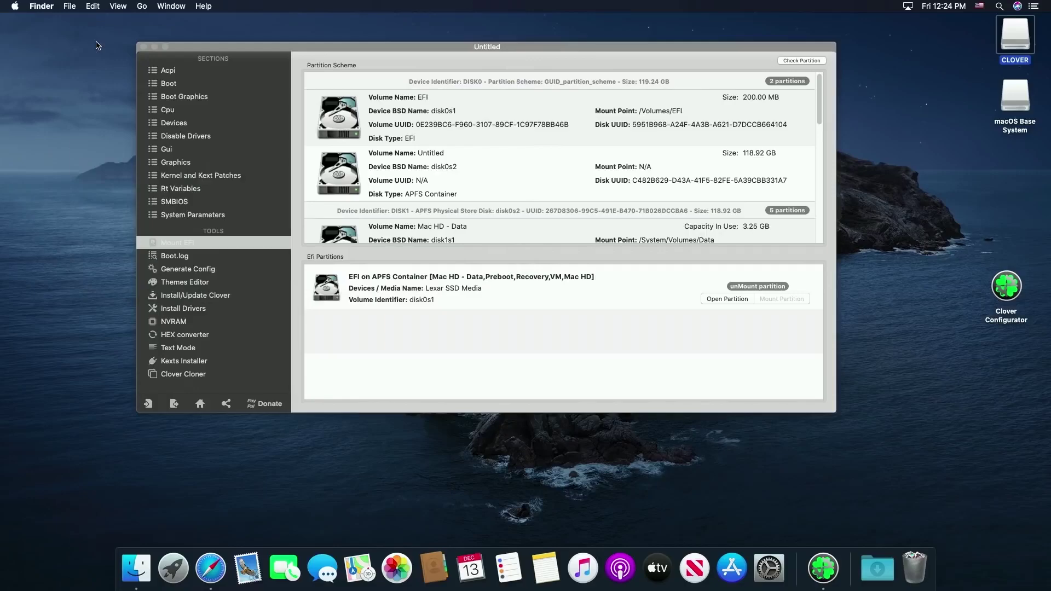
pyautogui.click(751, 288)
pyautogui.click(751, 288)
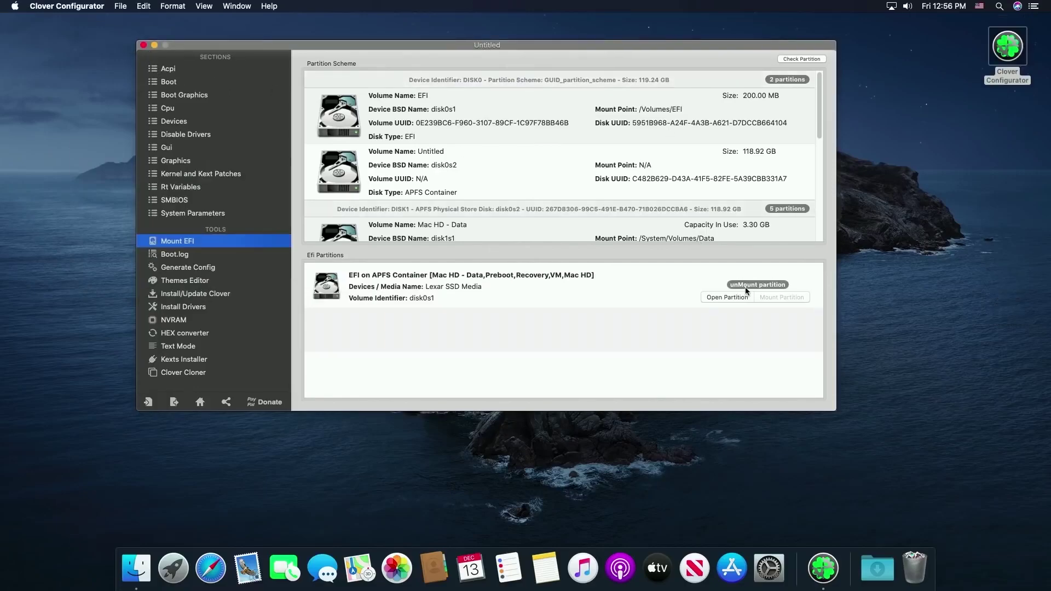
# Open the mounted EFI partition and navigate to EFI > CLOVER > kexts > Other
pyautogui.click(740, 298)
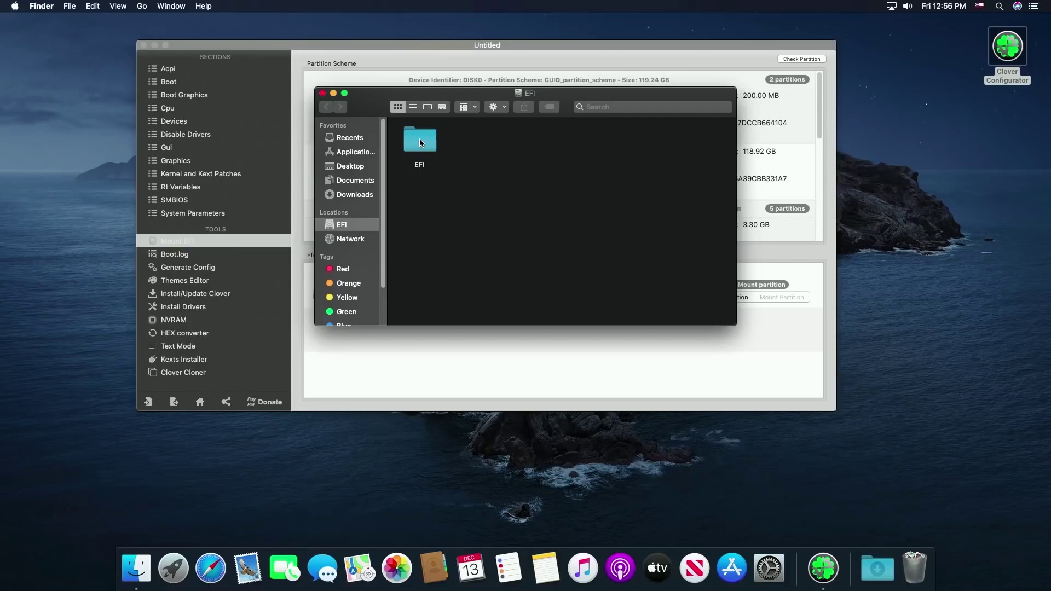
pyautogui.click(420, 142)
pyautogui.doubleClick(419, 141)
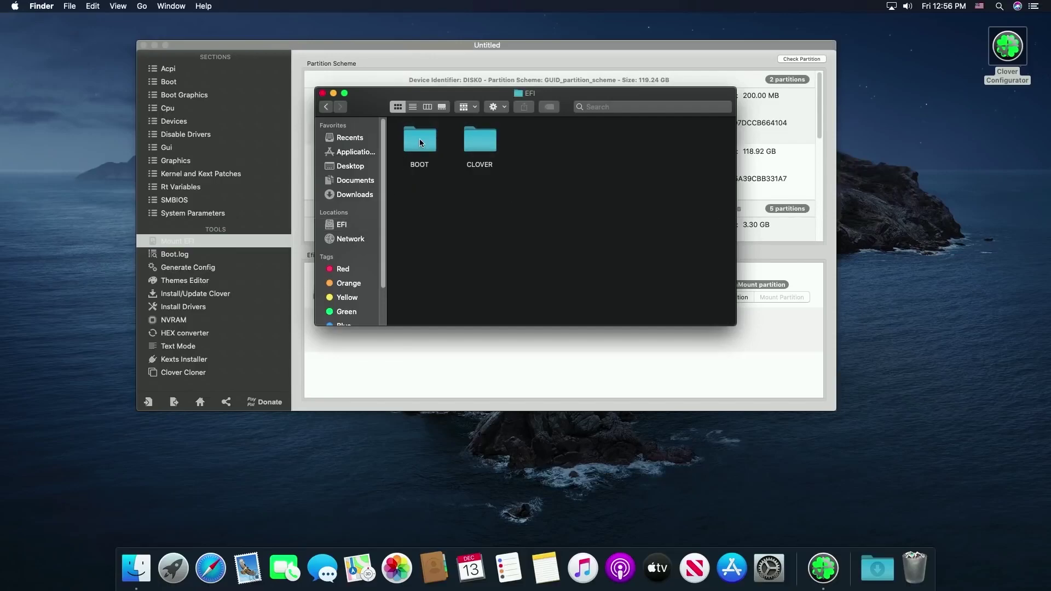
pyautogui.click(477, 141)
pyautogui.doubleClick(477, 141)
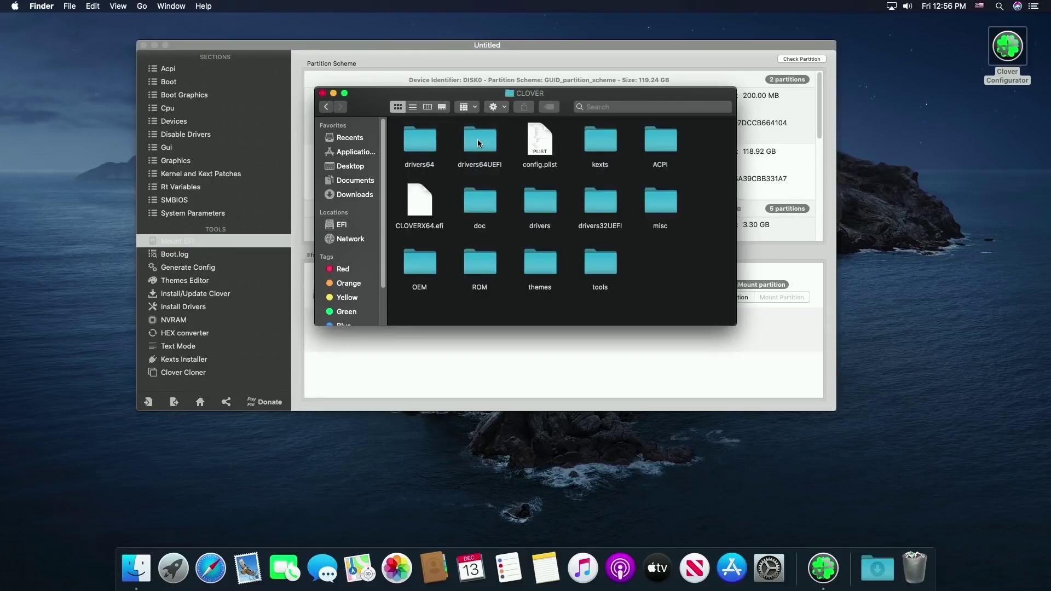
pyautogui.click(596, 144)
pyautogui.doubleClick(596, 144)
pyautogui.click(422, 147)
pyautogui.doubleClick(422, 147)
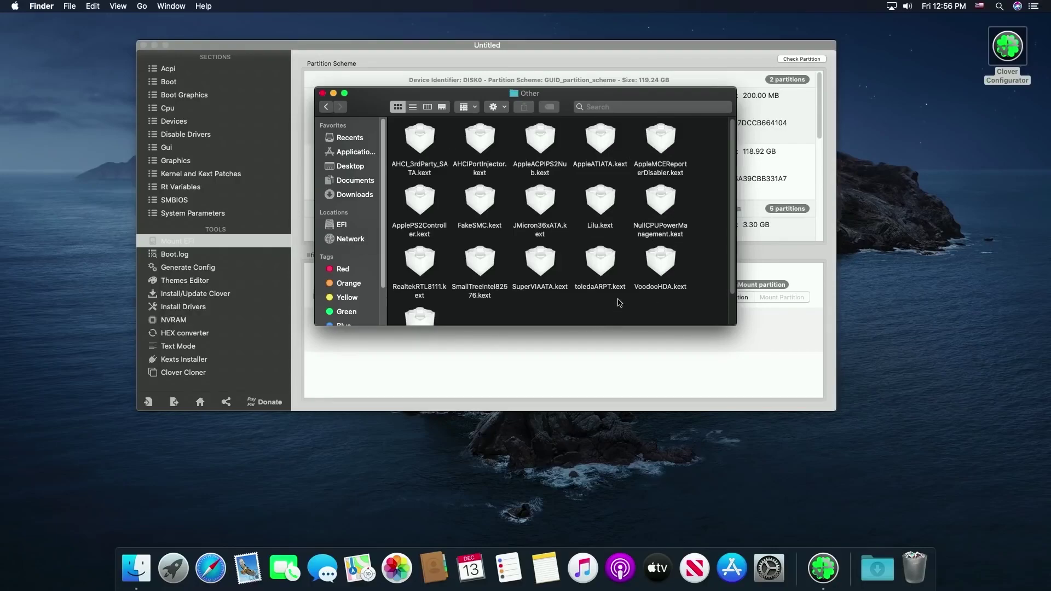
# Move WhateverGreen.kext to the Trash, unmount the EFI partition, and close Clover Configurator
pyautogui.scroll(-3, 619, 303)
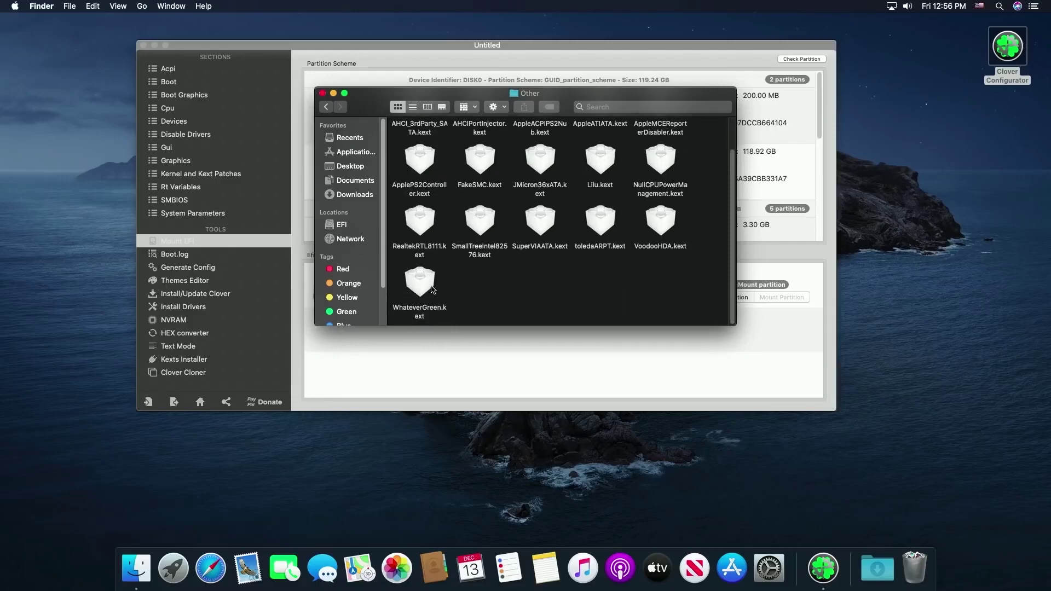
pyautogui.rightClick(432, 271)
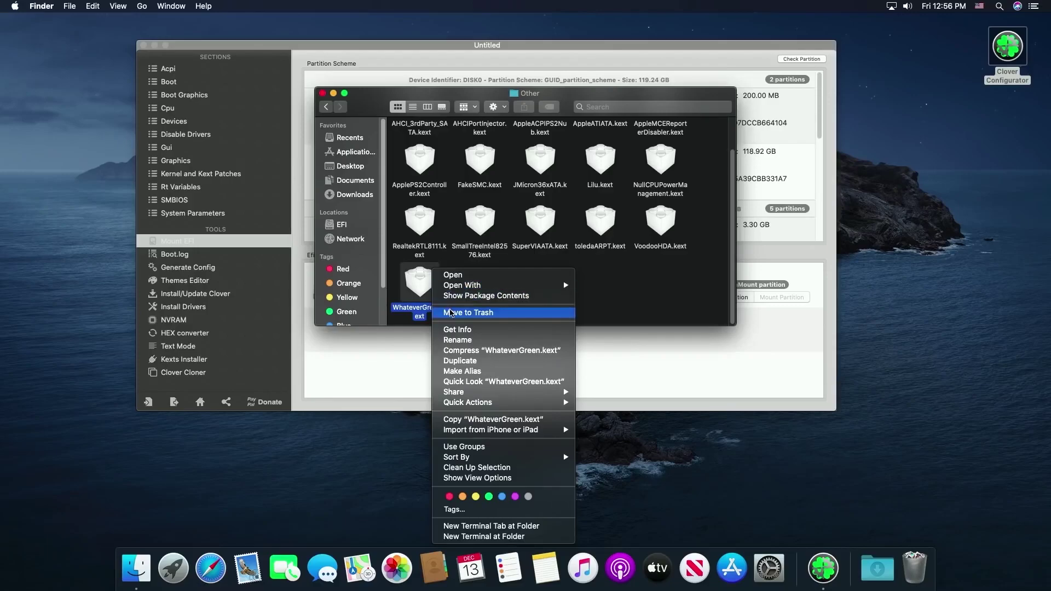
pyautogui.click(453, 313)
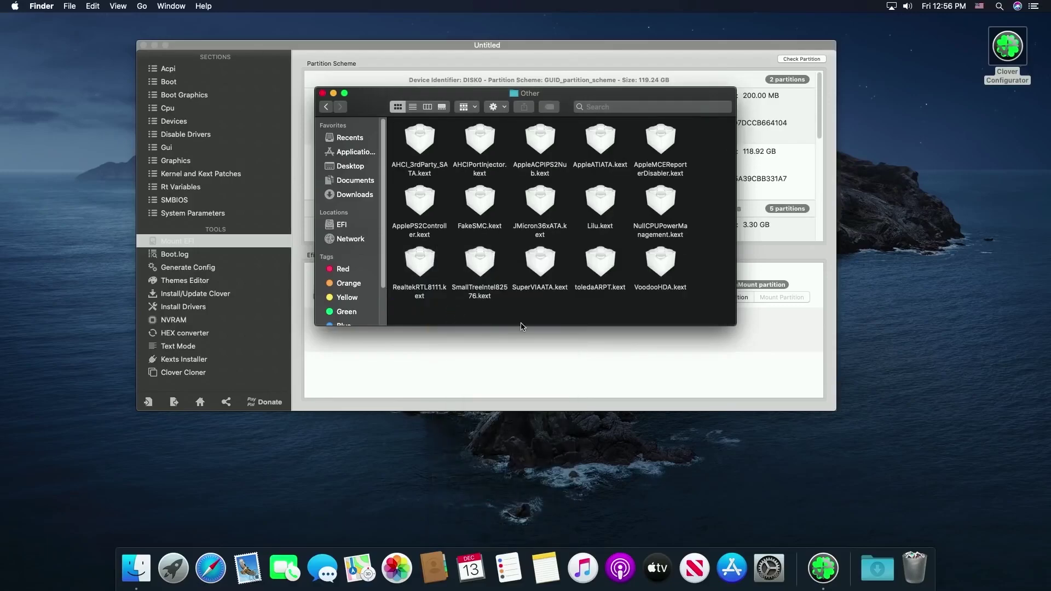
pyautogui.click(323, 93)
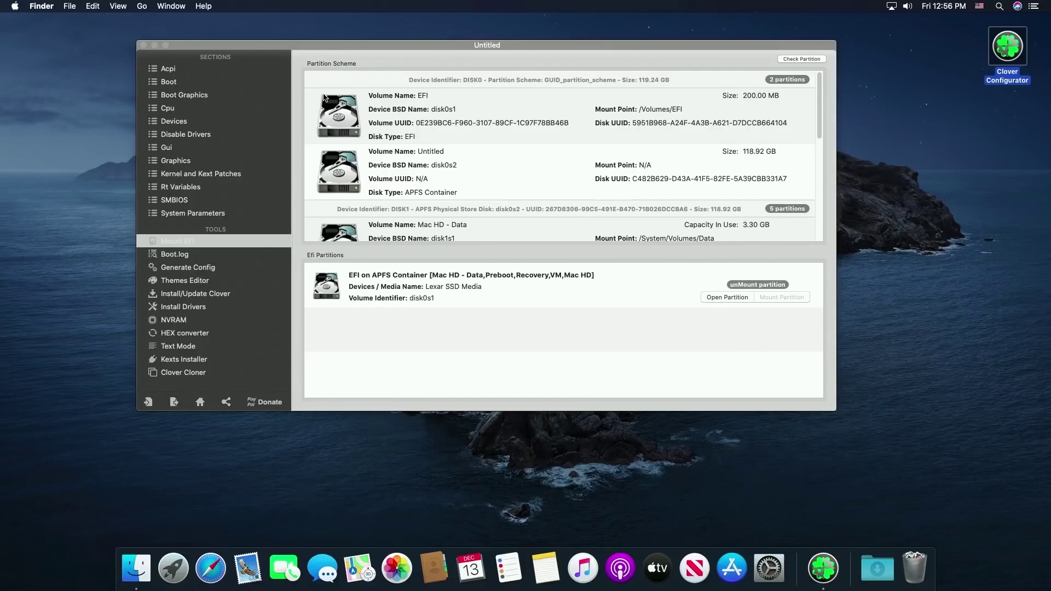
pyautogui.click(745, 284)
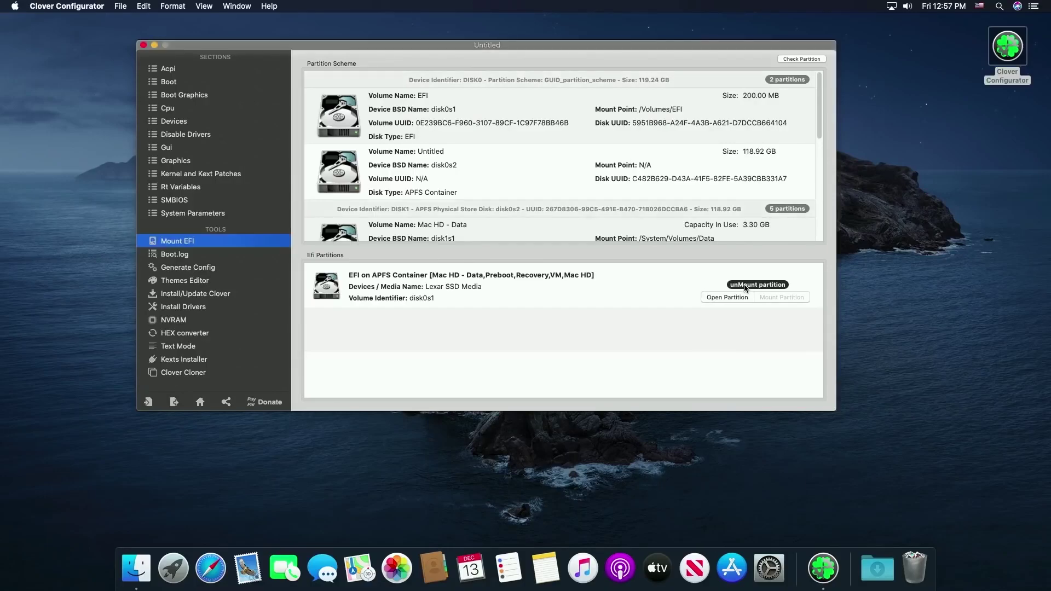
pyautogui.click(144, 45)
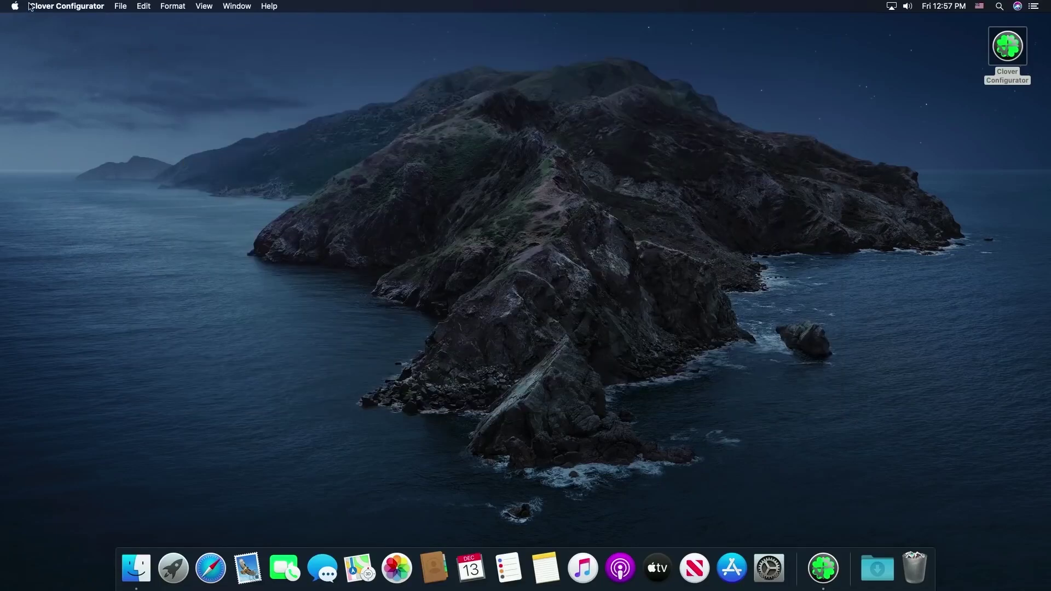
pyautogui.click(40, 7)
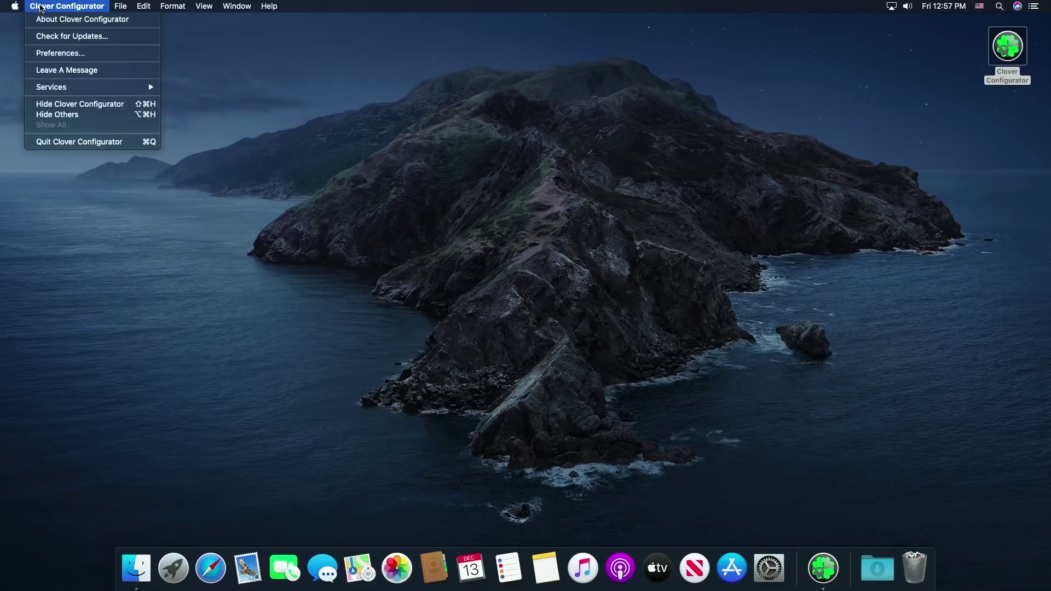